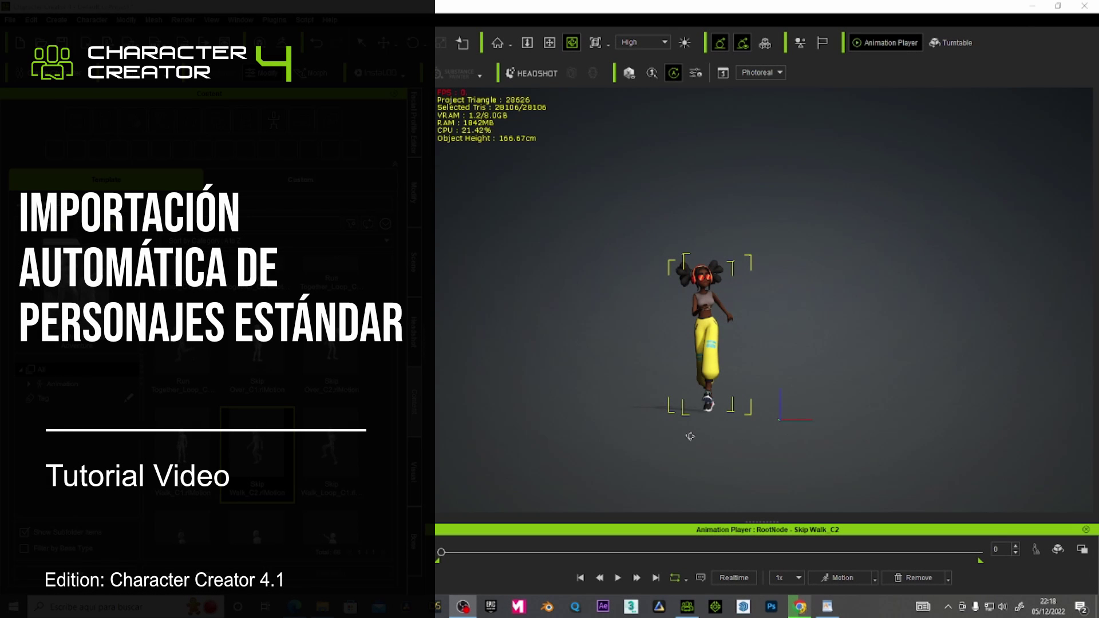
Play the Skip Walk_C2 motion and orbit the camera in closer to the character
{"action": "left_click", "coordinate": [620, 578]}
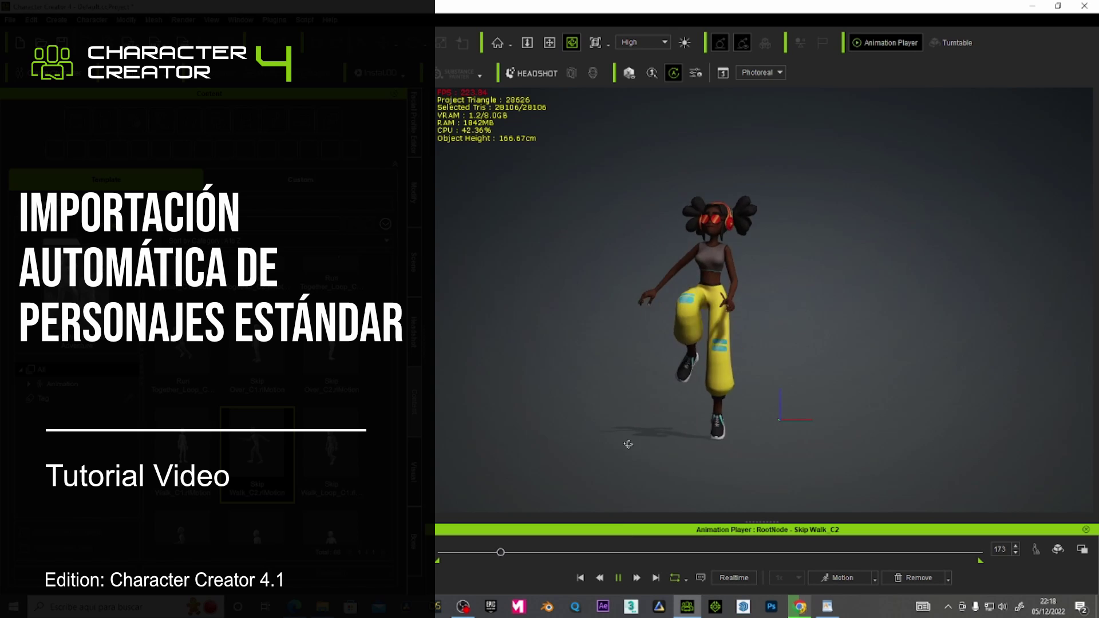
{"action": "mouse_move", "coordinate": [687, 344]}
{"action": "right_mouse_down"}
{"action": "mouse_move", "coordinate": [784, 424]}
{"action": "mouse_move", "coordinate": [755, 444]}
{"action": "right_mouse_up"}
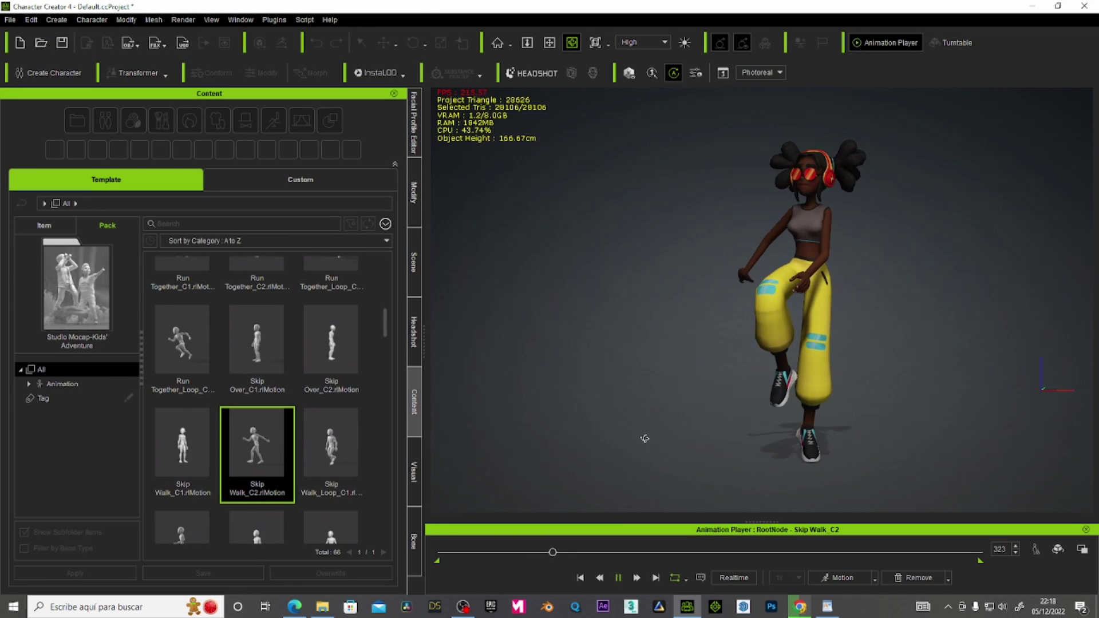
Rewind to frame 0, reset the camera to face the character, and play Skip Walk_C2
{"action": "left_click", "coordinate": [580, 578]}
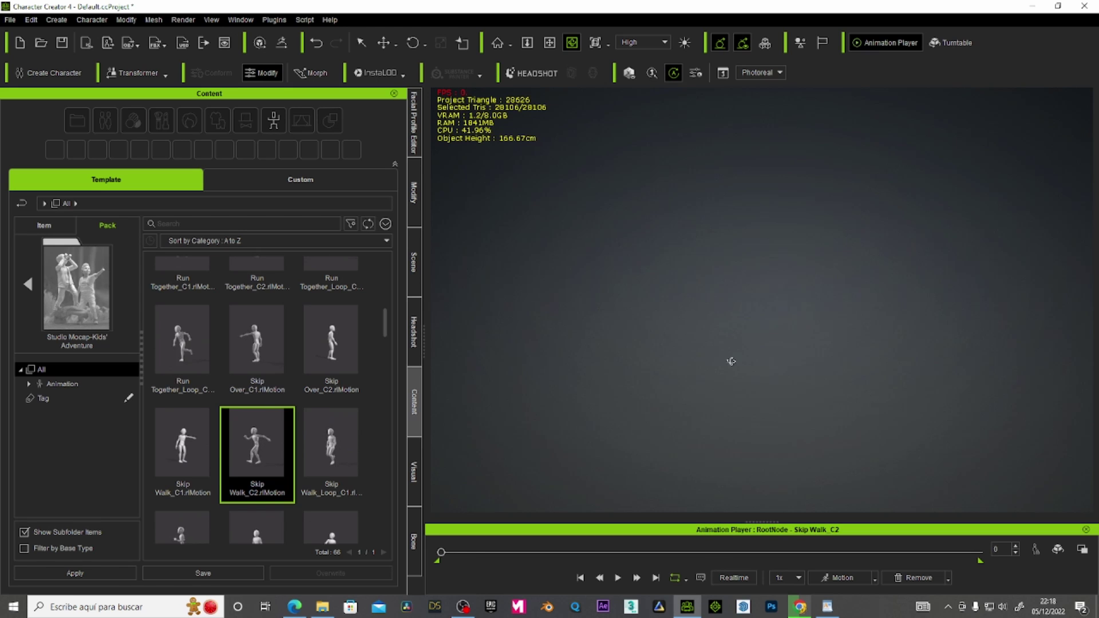
{"action": "left_click", "coordinate": [497, 42]}
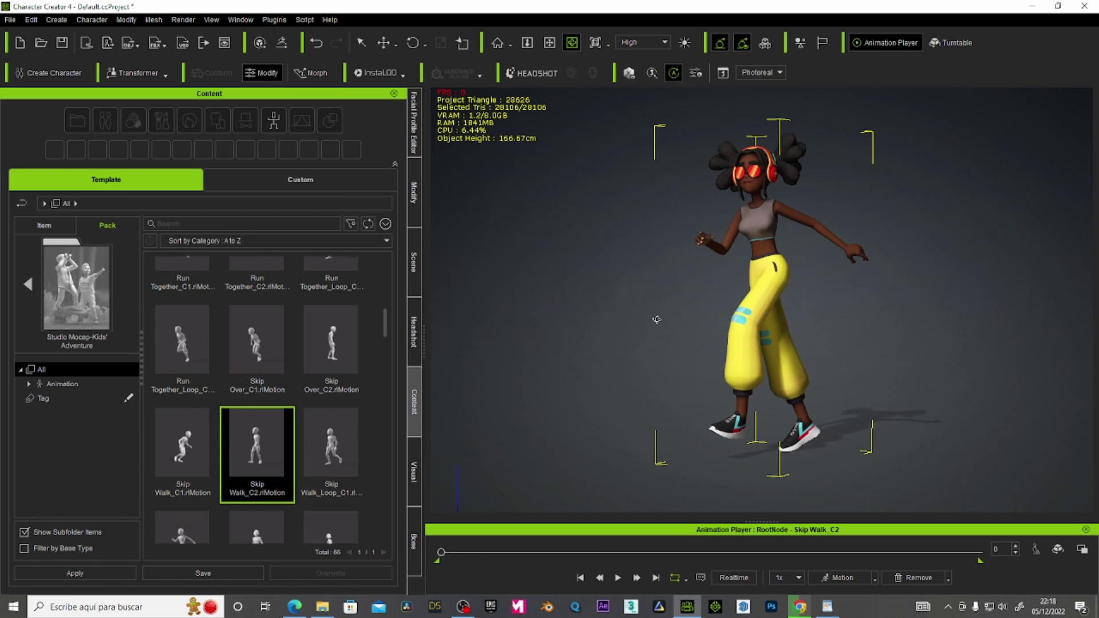
{"action": "right_click_drag", "start_coordinate": [655, 319], "coordinate": [814, 327]}
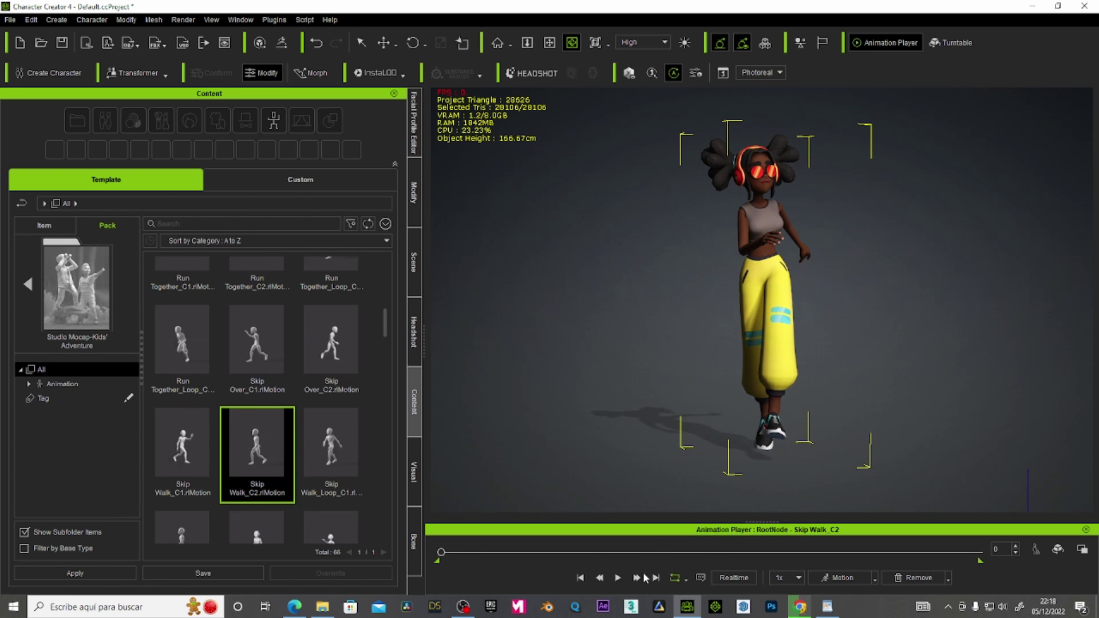
{"action": "left_click", "coordinate": [617, 578]}
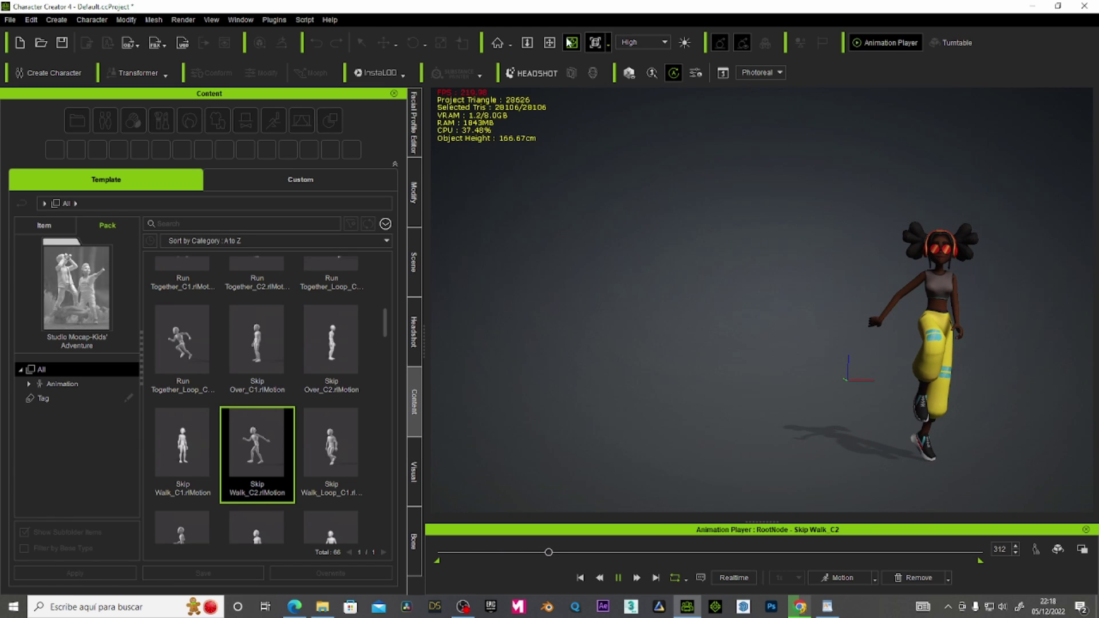
Switch camera navigation mode, replay Skip Walk_C2 from the start, then show the Zero Animation options
{"action": "left_click", "coordinate": [550, 42]}
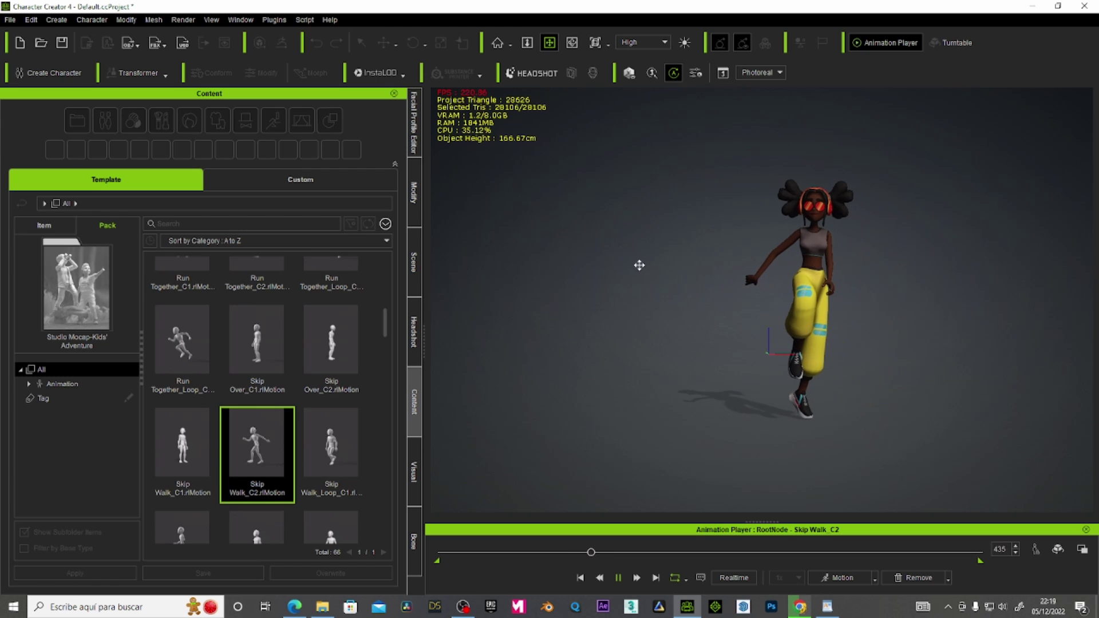
{"action": "left_click", "coordinate": [618, 578]}
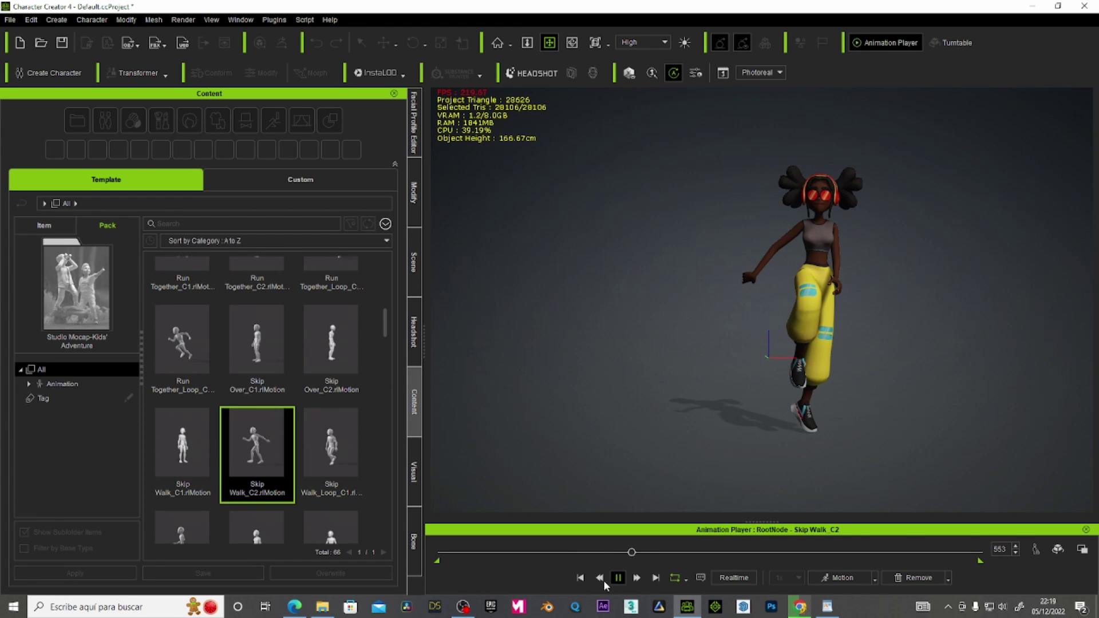
{"action": "left_click", "coordinate": [580, 578]}
{"action": "left_click", "coordinate": [617, 578]}
{"action": "left_click", "coordinate": [580, 579]}
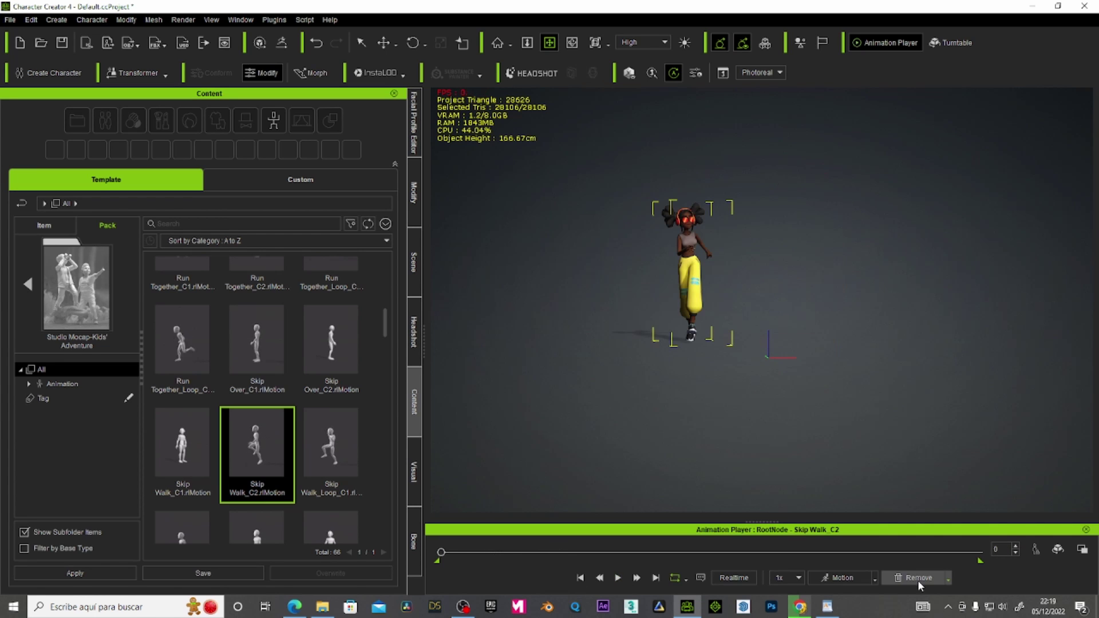
{"action": "left_click", "coordinate": [919, 580]}
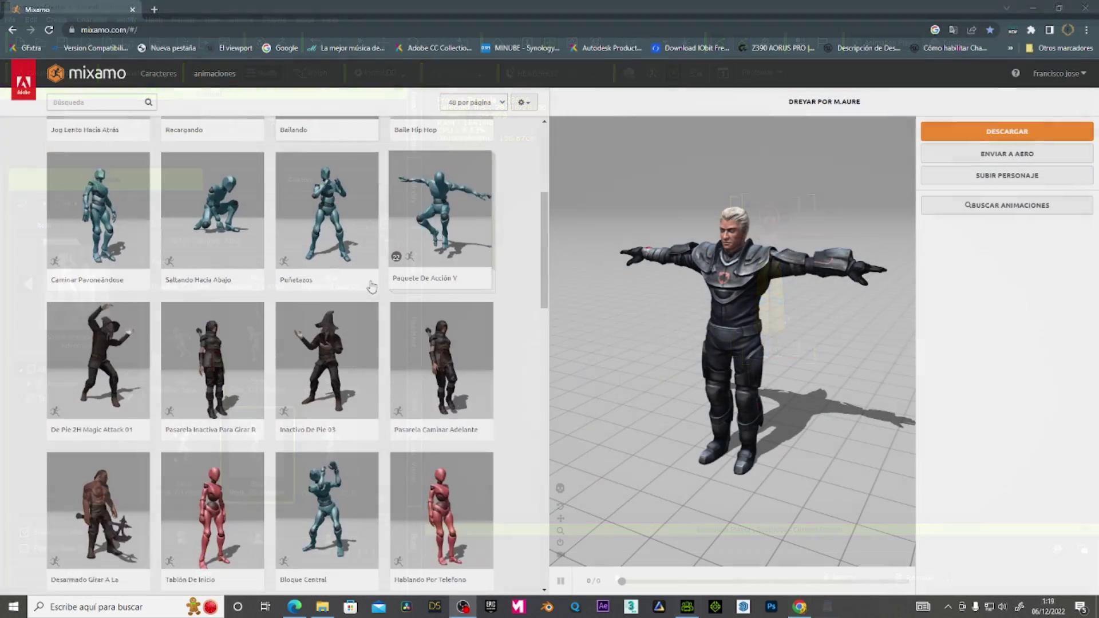
Scroll to the top of Mixamo and switch the library to Characters
{"action": "scroll", "coordinate": [372, 287], "scroll_direction": "up", "scroll_amount": 2}
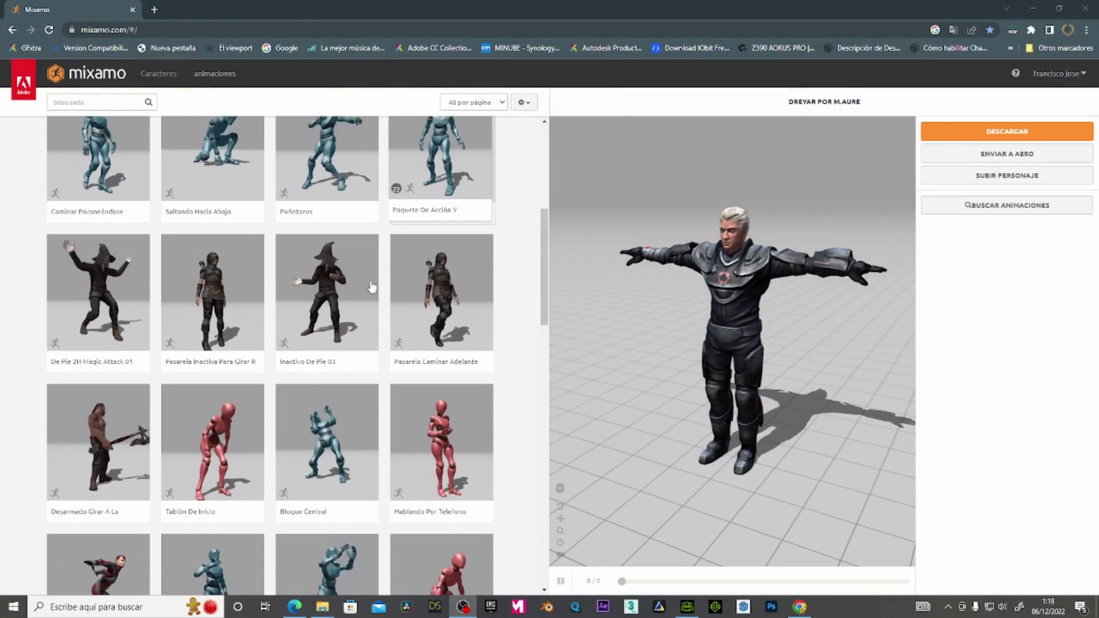
{"action": "scroll", "coordinate": [371, 287], "scroll_direction": "up", "scroll_amount": 1}
{"action": "scroll", "coordinate": [372, 288], "scroll_direction": "up", "scroll_amount": 1}
{"action": "scroll", "coordinate": [320, 240], "scroll_direction": "up", "scroll_amount": 2}
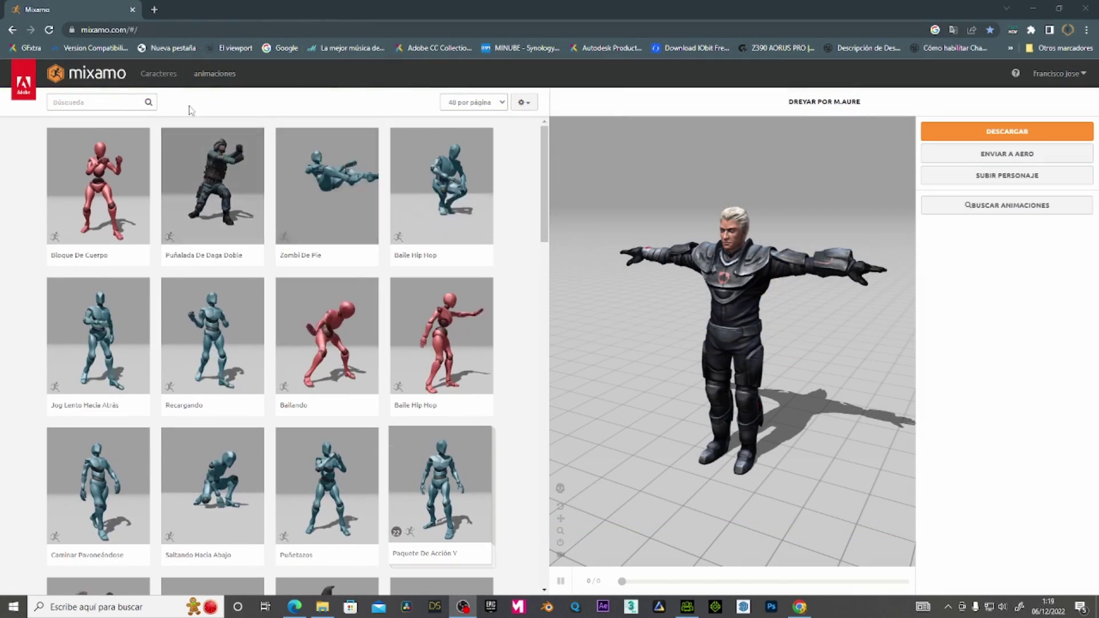
{"action": "left_click", "coordinate": [161, 77]}
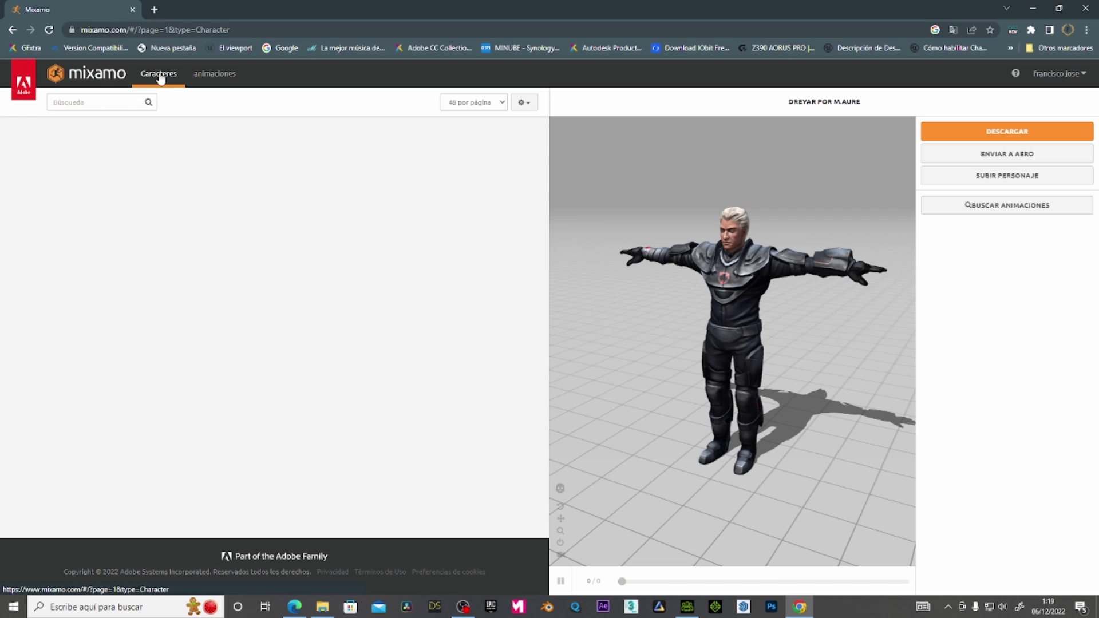
Go to page 2 of the Characters library and select Michelle
{"action": "scroll", "coordinate": [297, 351], "scroll_direction": "down", "scroll_amount": 1}
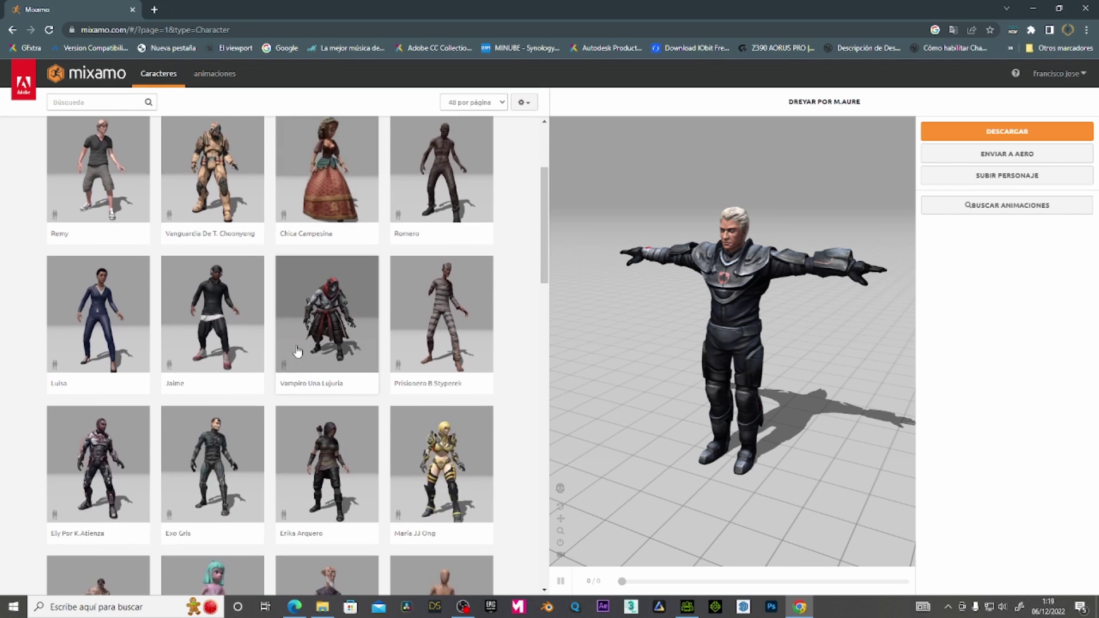
{"action": "scroll", "coordinate": [297, 351], "scroll_direction": "down", "scroll_amount": 3}
{"action": "scroll", "coordinate": [297, 351], "scroll_direction": "down", "scroll_amount": 2}
{"action": "scroll", "coordinate": [297, 351], "scroll_direction": "down", "scroll_amount": 3}
{"action": "scroll", "coordinate": [298, 351], "scroll_direction": "down", "scroll_amount": 3}
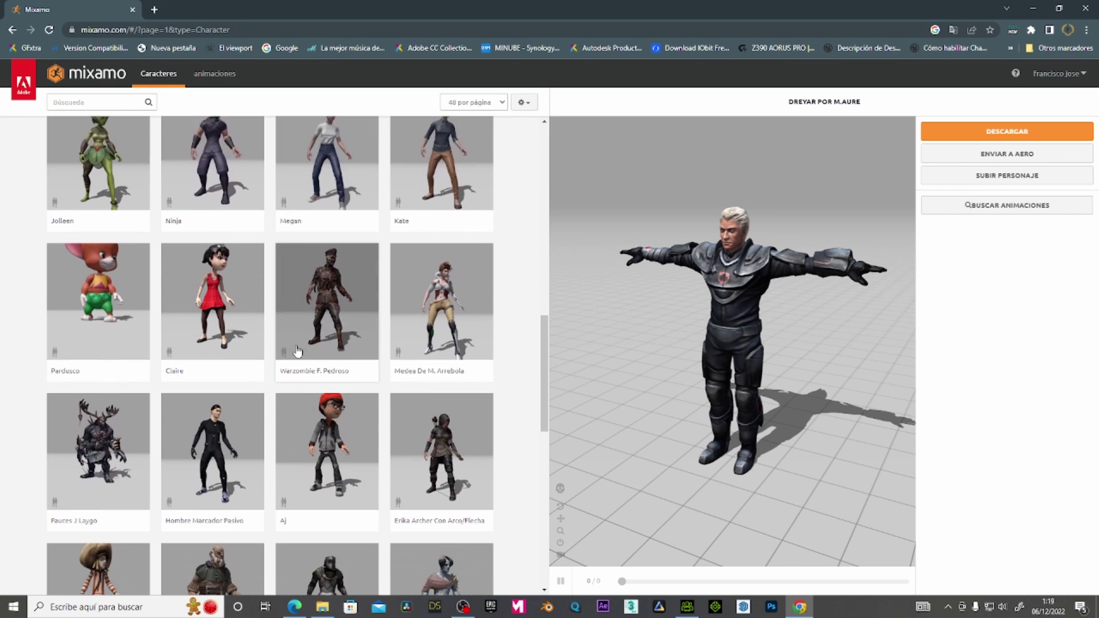
{"action": "scroll", "coordinate": [297, 351], "scroll_direction": "down", "scroll_amount": 5}
{"action": "scroll", "coordinate": [297, 351], "scroll_direction": "down", "scroll_amount": 3}
{"action": "scroll", "coordinate": [297, 351], "scroll_direction": "down", "scroll_amount": 3}
{"action": "scroll", "coordinate": [297, 351], "scroll_direction": "down", "scroll_amount": 3}
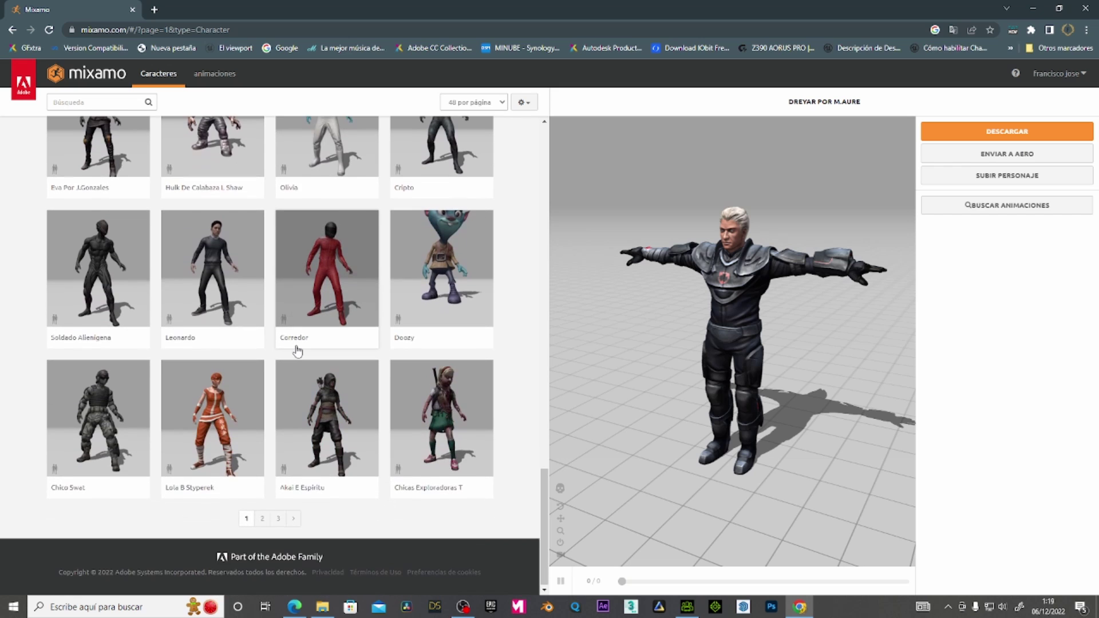
{"action": "left_click", "coordinate": [262, 520]}
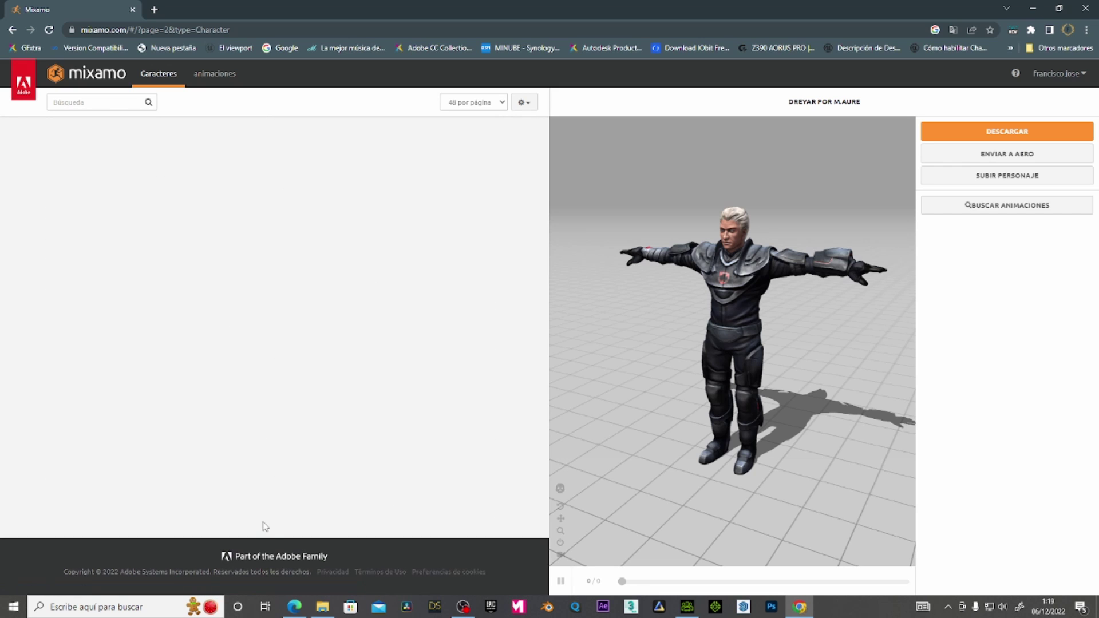
{"action": "scroll", "coordinate": [337, 389], "scroll_direction": "down", "scroll_amount": 2}
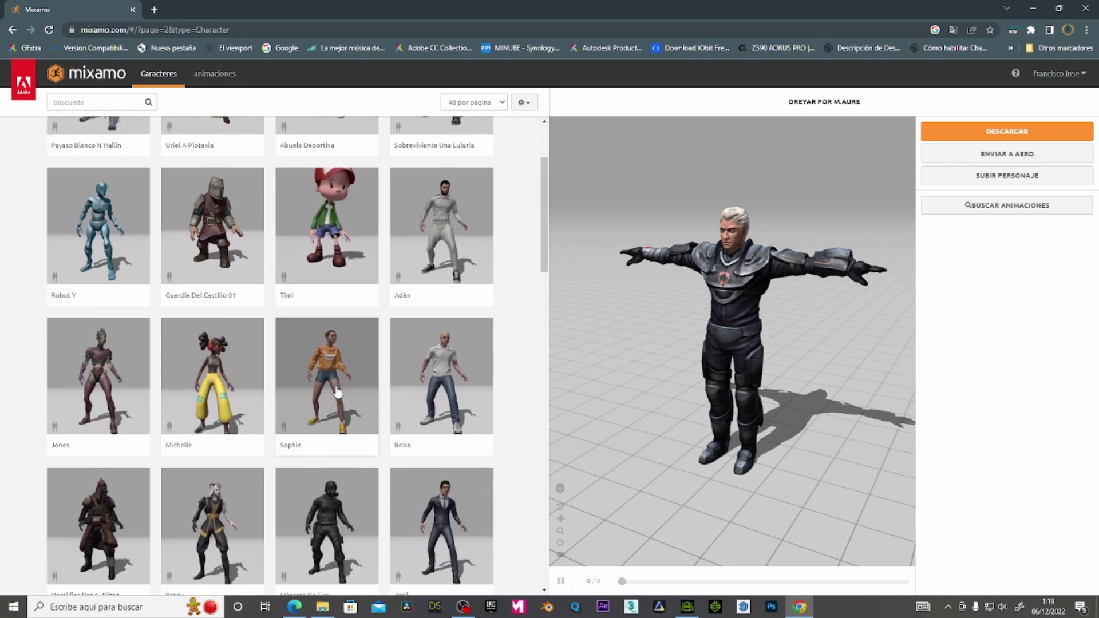
{"action": "left_click", "coordinate": [216, 349]}
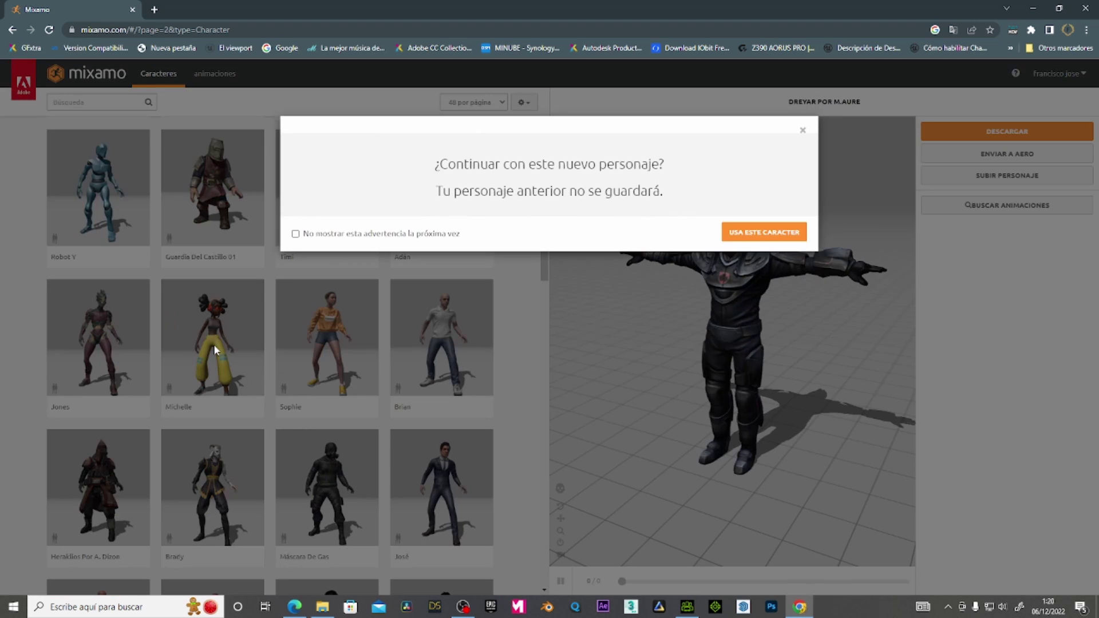
Confirm Michelle as the current Mixamo character and minimize Chrome
{"action": "left_click", "coordinate": [752, 235]}
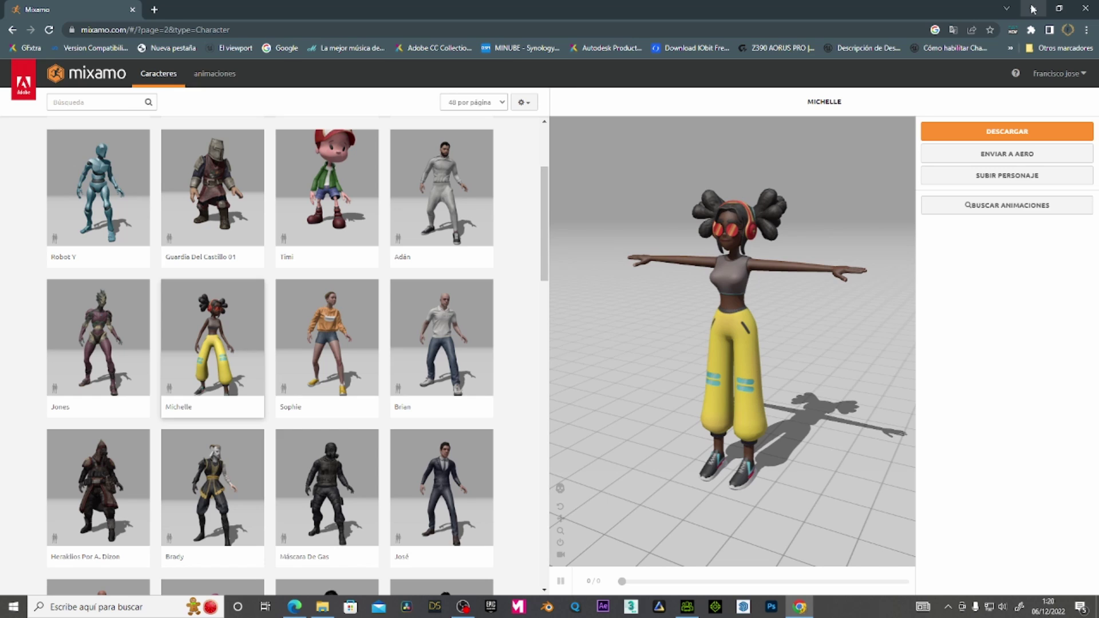
{"action": "left_click", "coordinate": [1033, 9]}
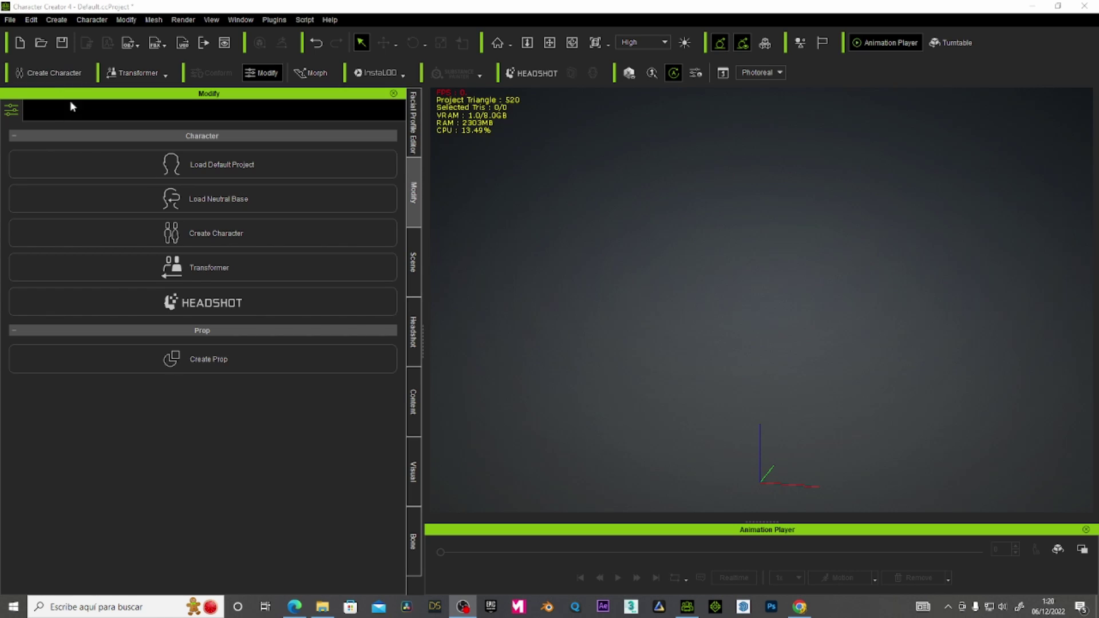
Start Create Character and open the Ch03_nonPBR FBX file for import
{"action": "left_click", "coordinate": [45, 71]}
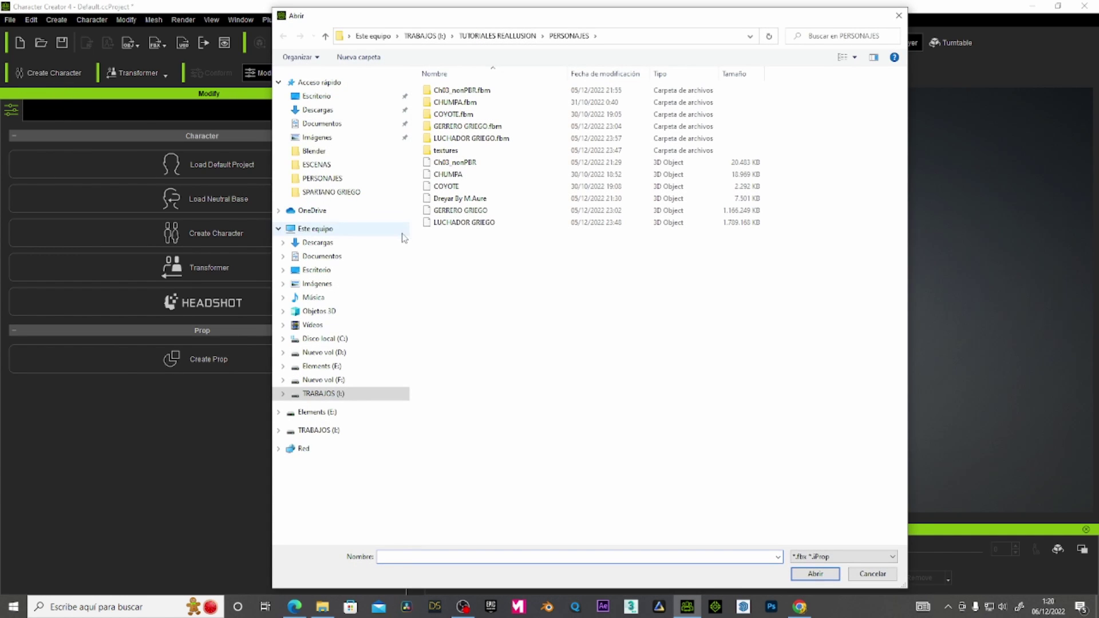
{"action": "left_click", "coordinate": [451, 164]}
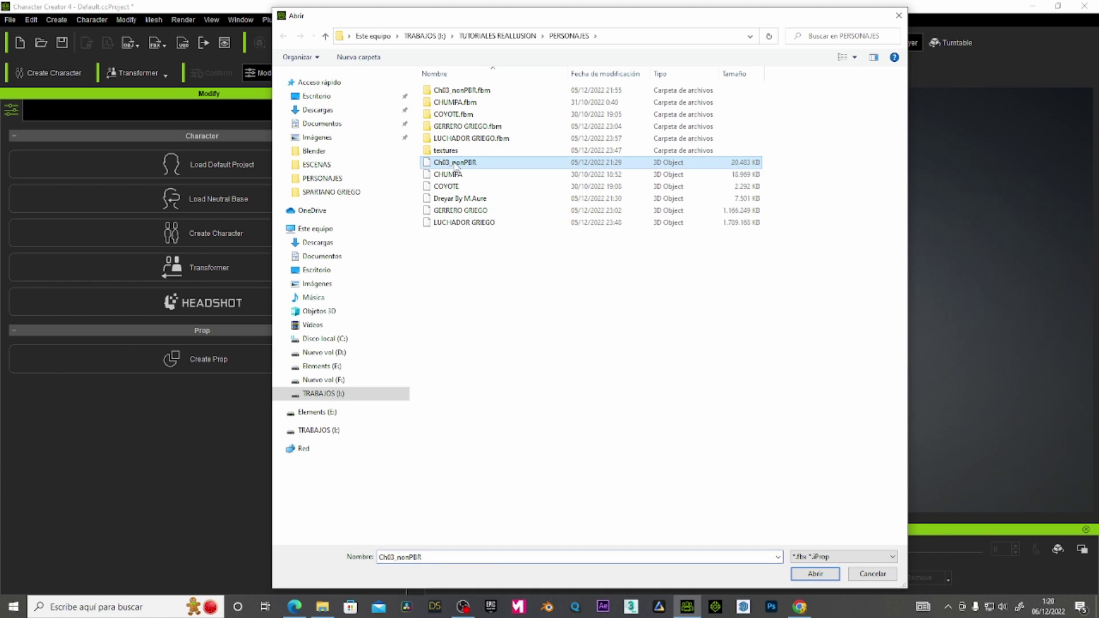
{"action": "left_click", "coordinate": [816, 574]}
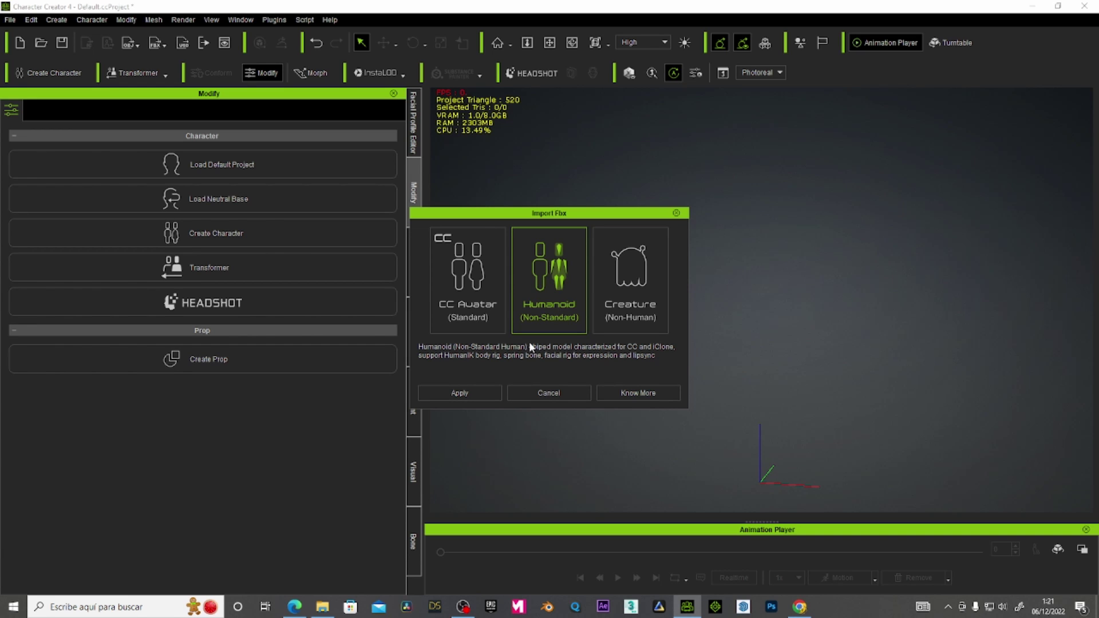
Apply the Humanoid import type to Ch03_nonPBR
{"action": "left_click", "coordinate": [459, 391]}
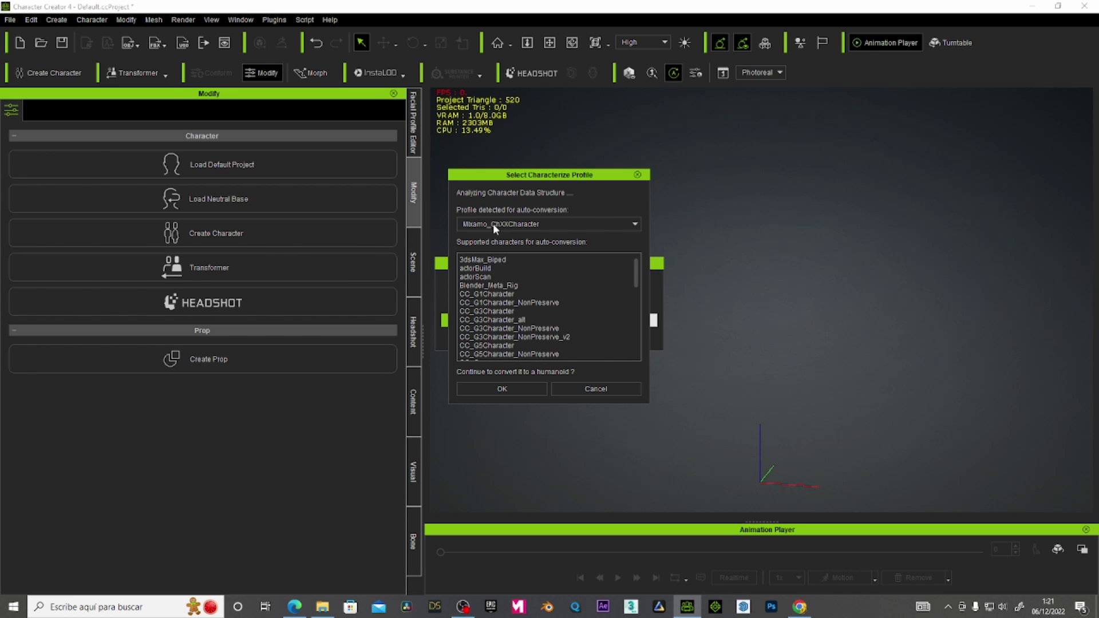
Keep the Mixamo_ChXXCharacter profile, review the supported characters list, and confirm the humanoid conversion
{"action": "left_click", "coordinate": [626, 224]}
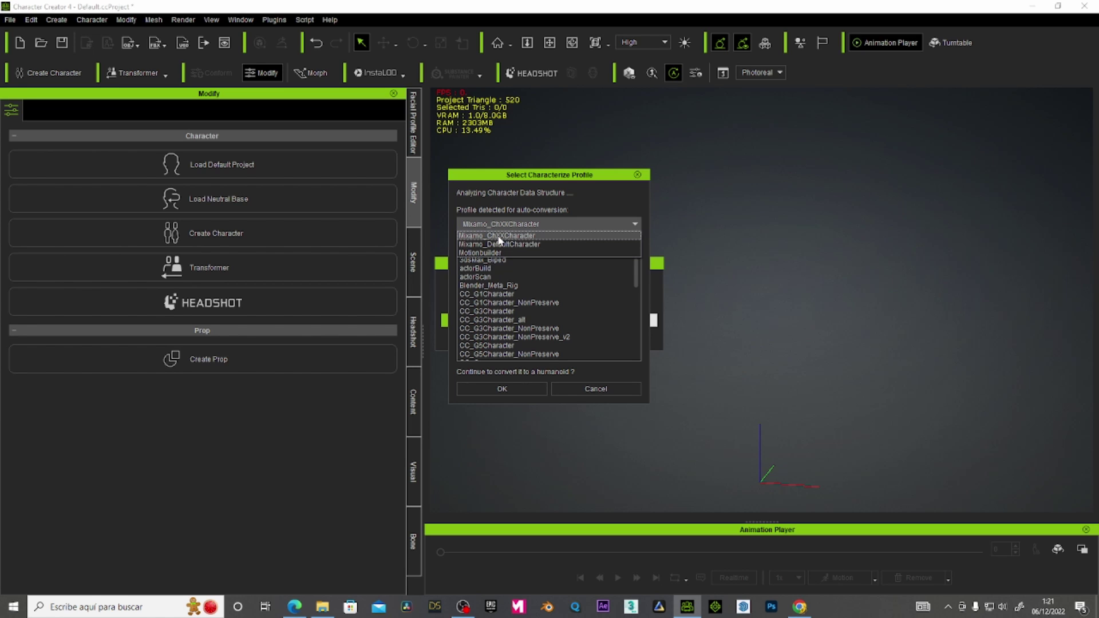
{"action": "left_click", "coordinate": [499, 238]}
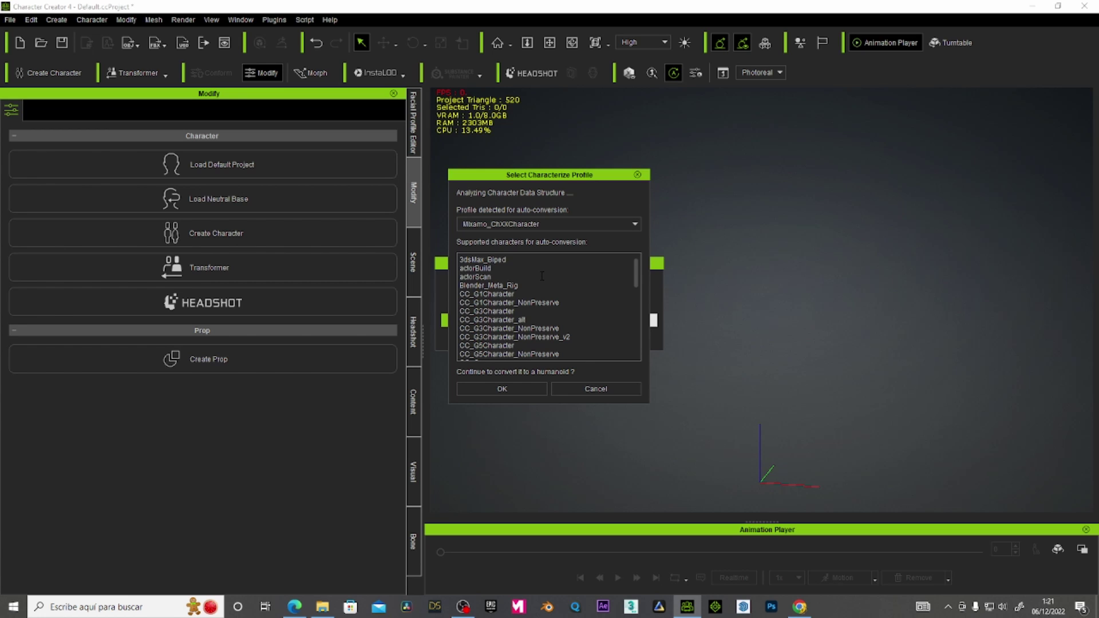
{"action": "scroll", "coordinate": [542, 276], "scroll_direction": "down", "scroll_amount": 2}
{"action": "scroll", "coordinate": [542, 275], "scroll_direction": "up", "scroll_amount": 2}
{"action": "scroll", "coordinate": [510, 274], "scroll_direction": "down", "scroll_amount": 3}
{"action": "scroll", "coordinate": [516, 262], "scroll_direction": "down", "scroll_amount": 4}
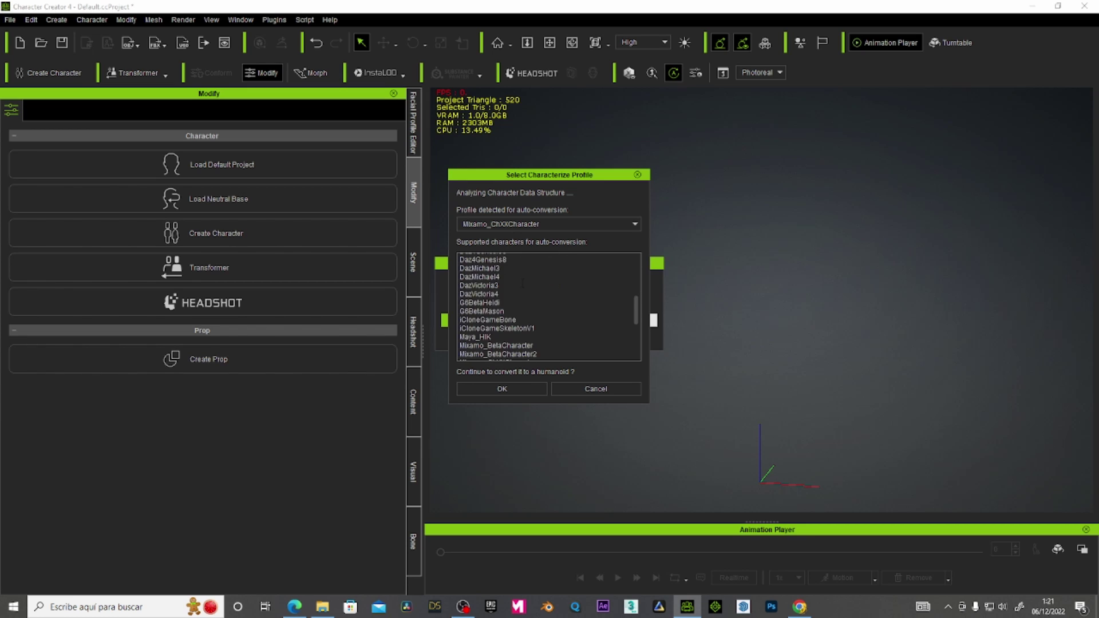
{"action": "scroll", "coordinate": [515, 262], "scroll_direction": "down", "scroll_amount": 1}
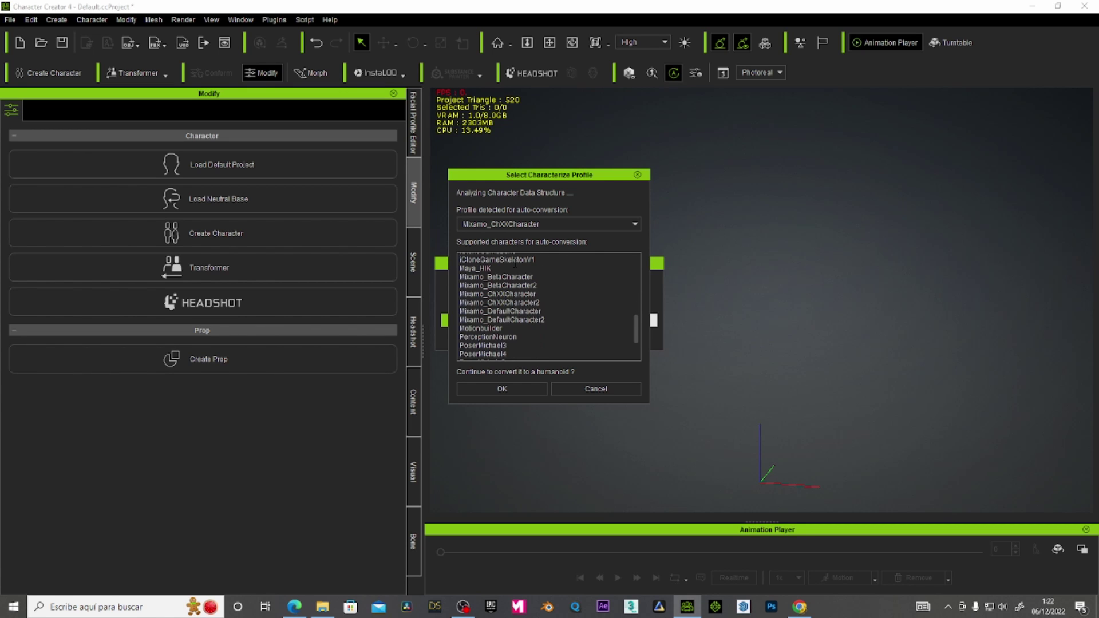
{"action": "scroll", "coordinate": [515, 263], "scroll_direction": "down", "scroll_amount": 1}
{"action": "scroll", "coordinate": [515, 262], "scroll_direction": "down", "scroll_amount": 1}
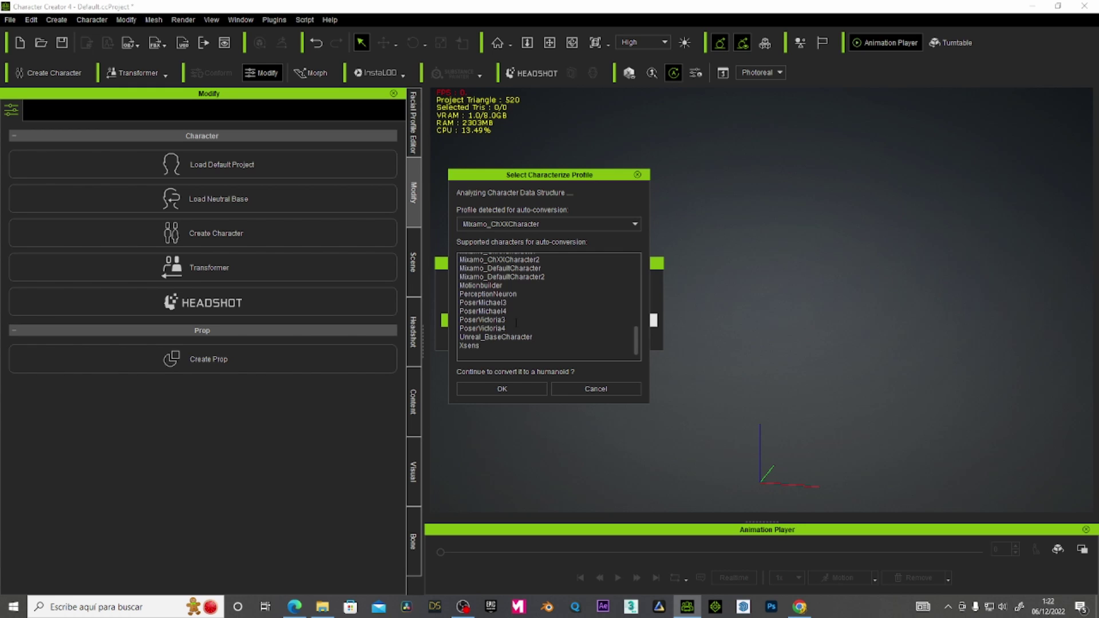
{"action": "scroll", "coordinate": [516, 320], "scroll_direction": "up", "scroll_amount": 3}
{"action": "scroll", "coordinate": [516, 303], "scroll_direction": "up", "scroll_amount": 2}
{"action": "scroll", "coordinate": [517, 290], "scroll_direction": "up", "scroll_amount": 2}
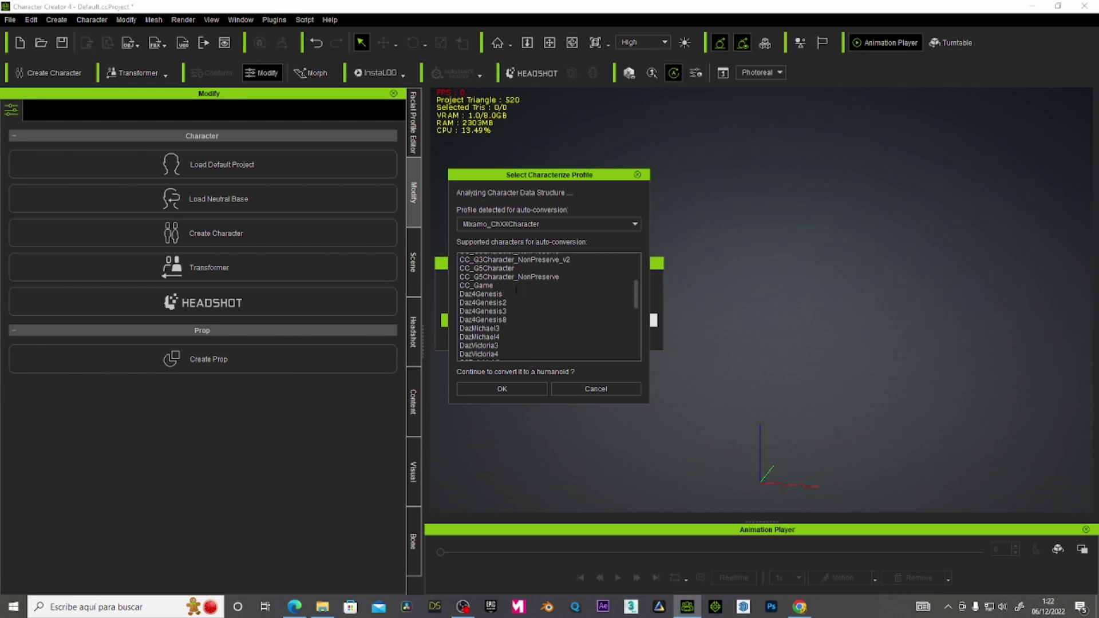
{"action": "scroll", "coordinate": [516, 303], "scroll_direction": "up", "scroll_amount": 3}
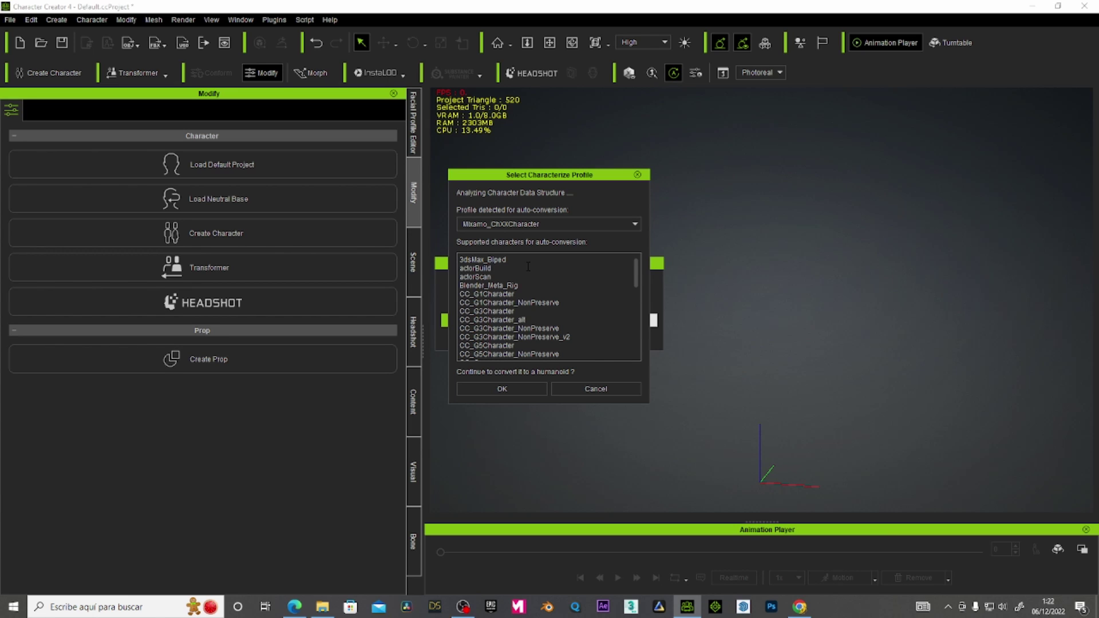
{"action": "left_click", "coordinate": [506, 388]}
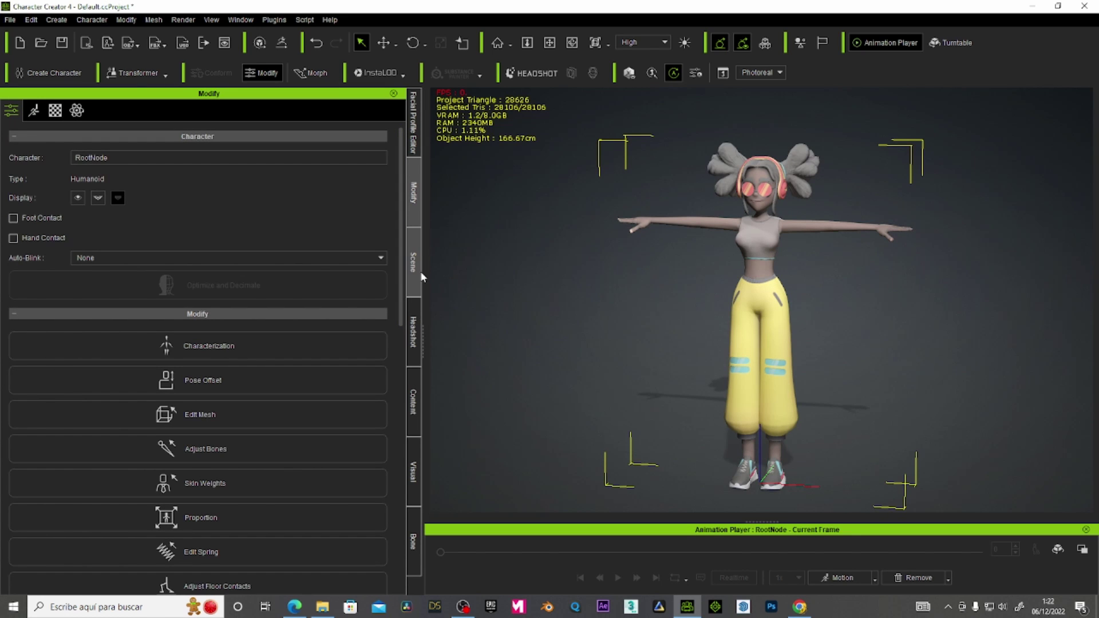
Set the Base Color strength in the Material settings from 80 to 100
{"action": "left_click", "coordinate": [62, 110]}
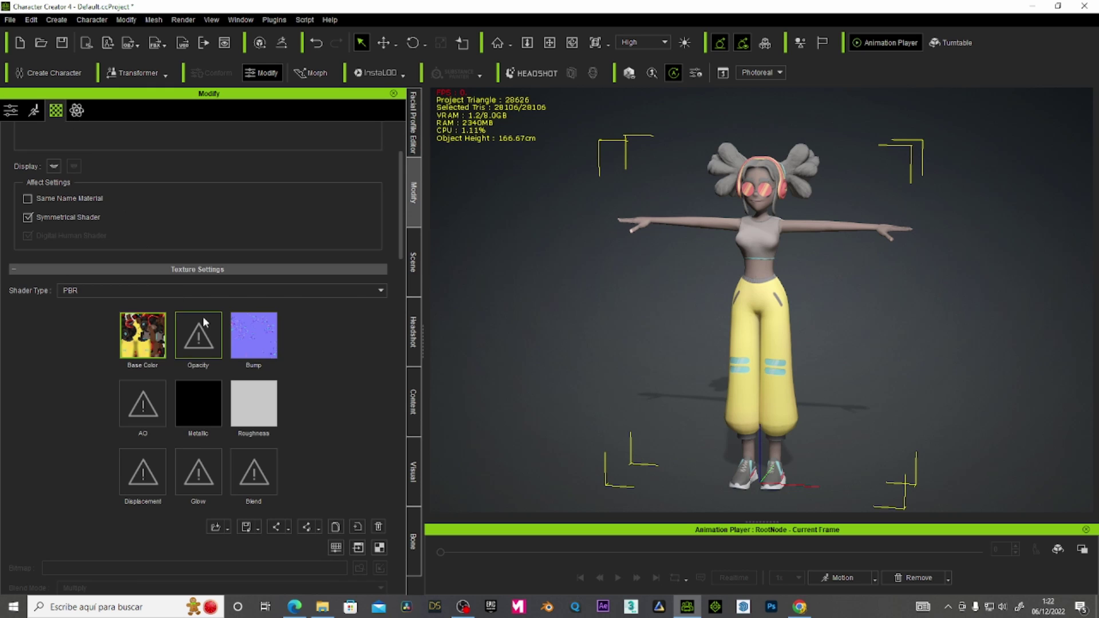
{"action": "scroll", "coordinate": [334, 395], "scroll_direction": "down", "scroll_amount": 3}
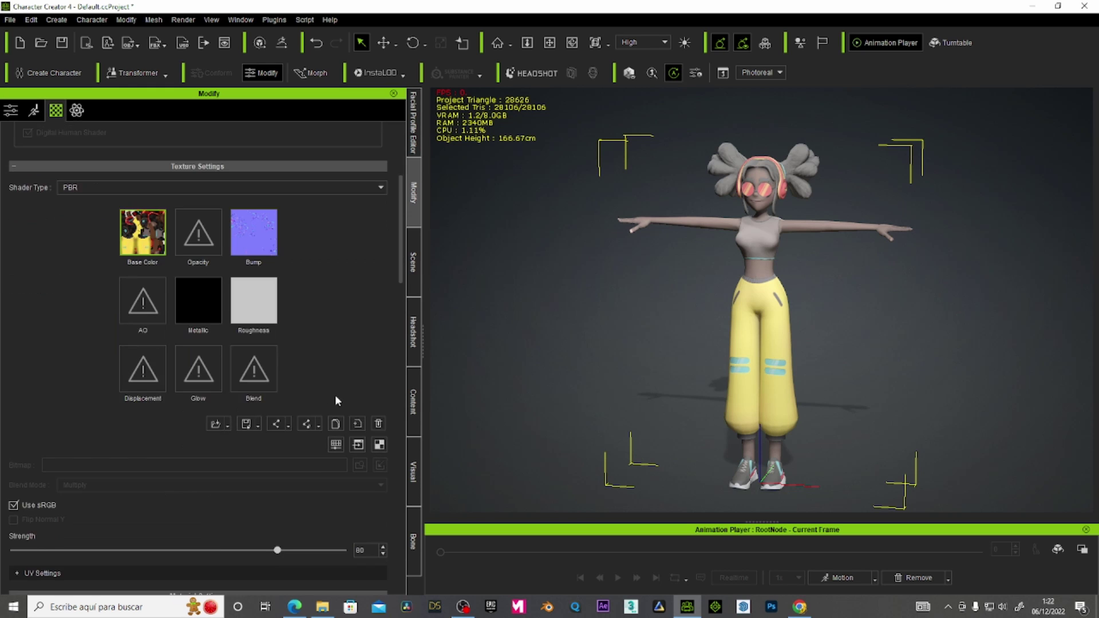
{"action": "scroll", "coordinate": [305, 442], "scroll_direction": "down", "scroll_amount": 3}
{"action": "left_click_drag", "start_coordinate": [277, 450], "coordinate": [344, 448]}
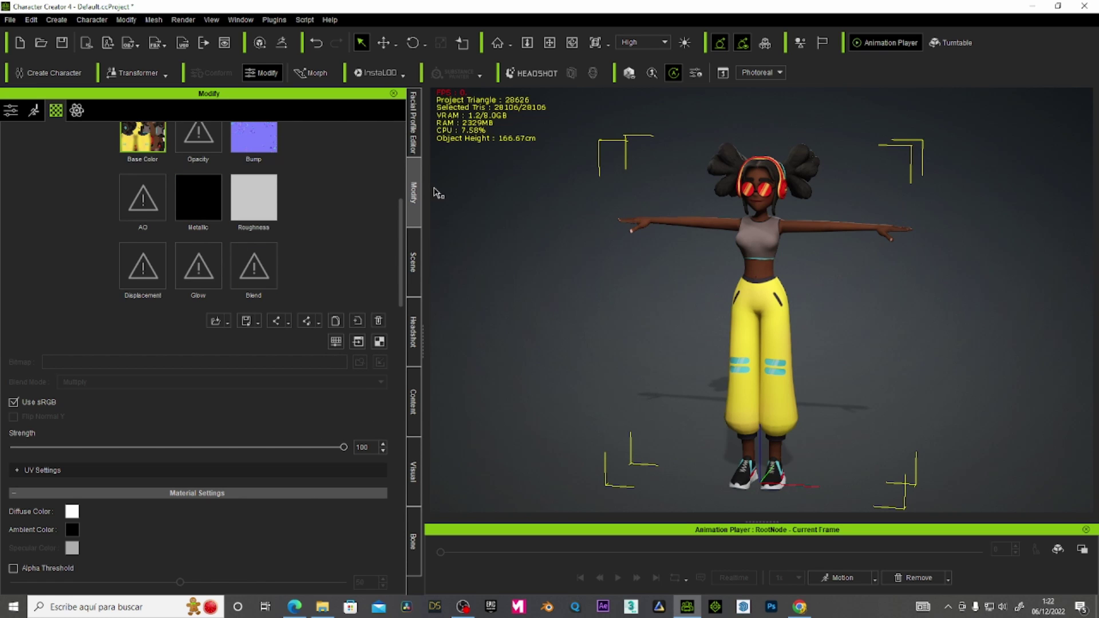
{"action": "scroll", "coordinate": [402, 298], "scroll_direction": "up", "scroll_amount": 10}
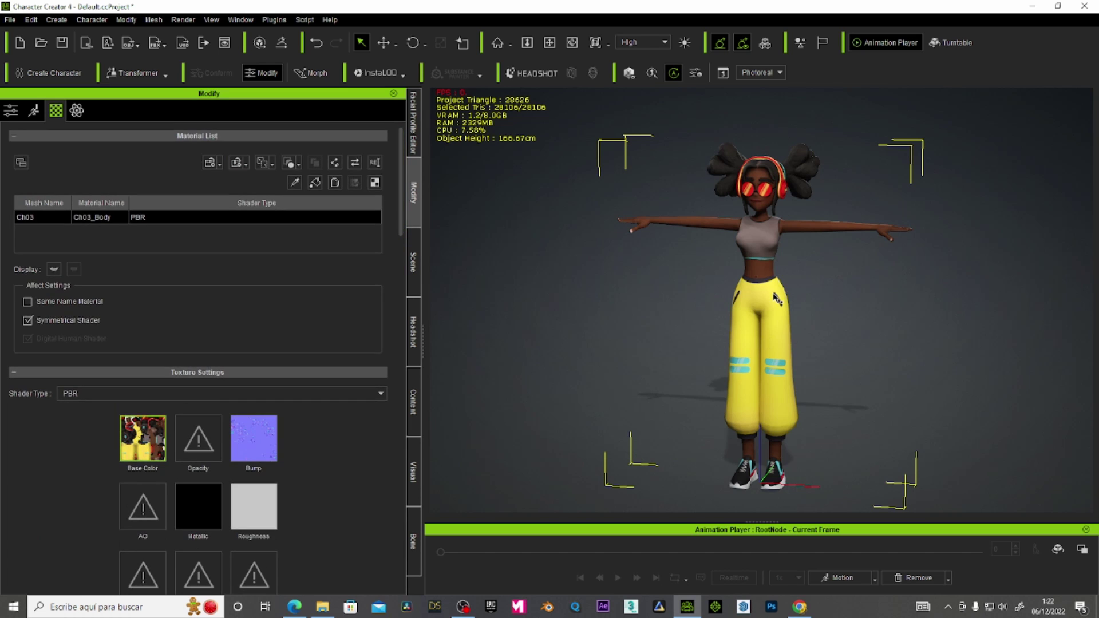
{"action": "left_click", "coordinate": [875, 578]}
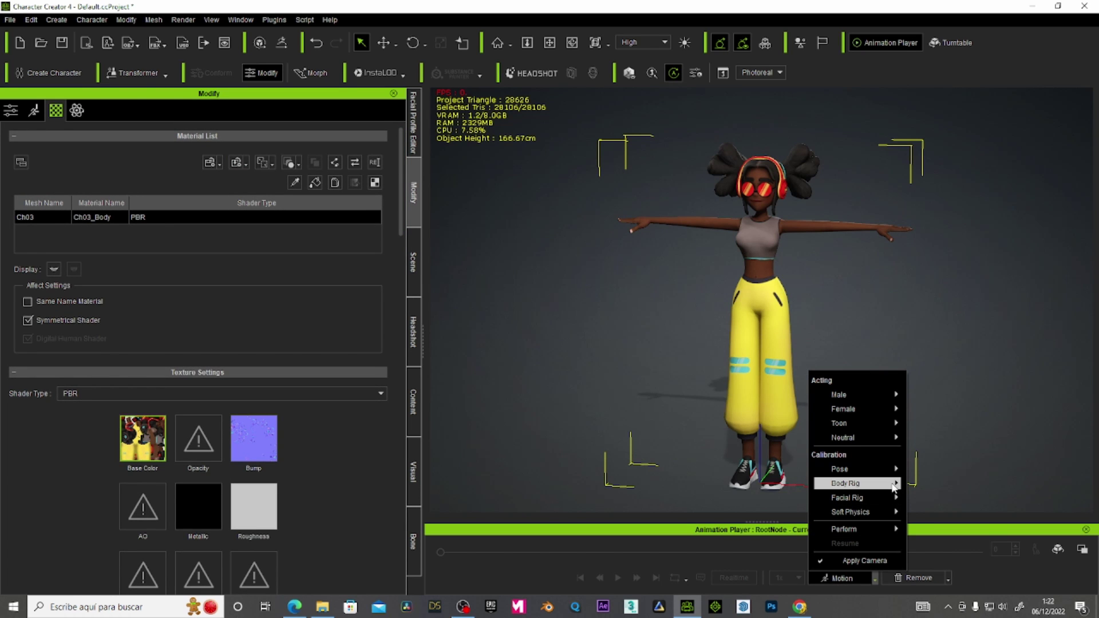
{"action": "mouse_move", "coordinate": [846, 484]}
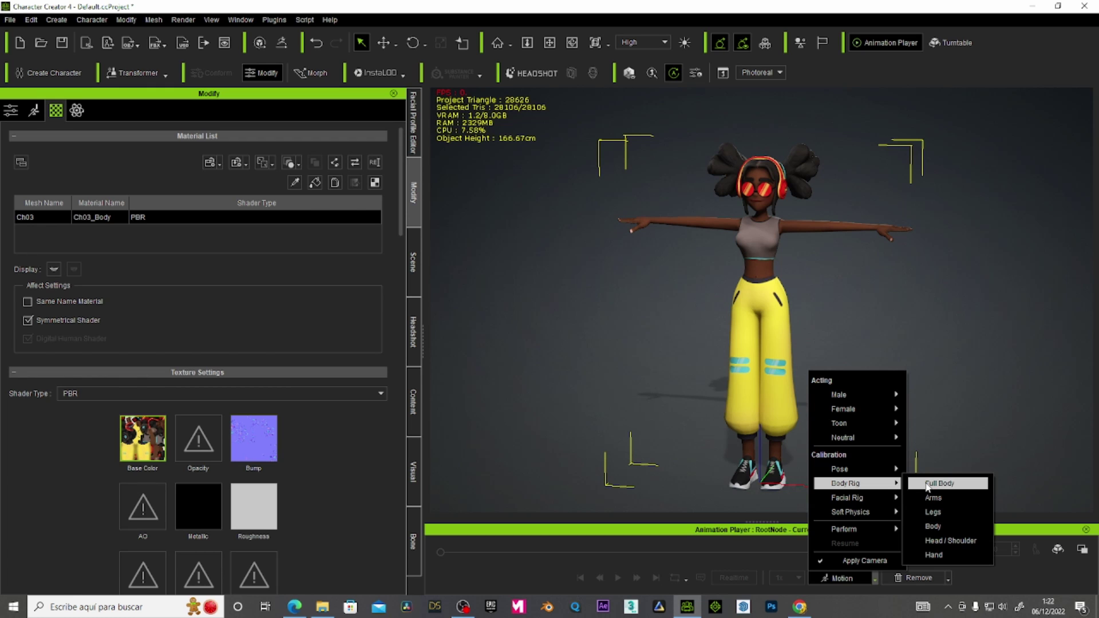
Apply the Full Body calibration motion, play it through, and rewind to frame 0
{"action": "left_click", "coordinate": [928, 485]}
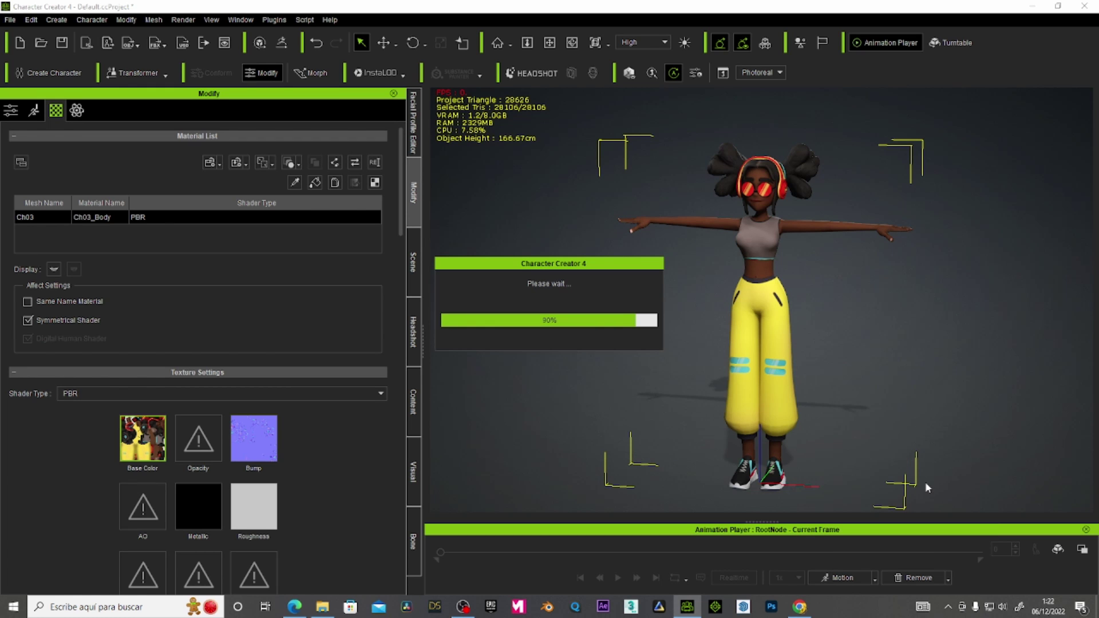
{"action": "left_click", "coordinate": [618, 579]}
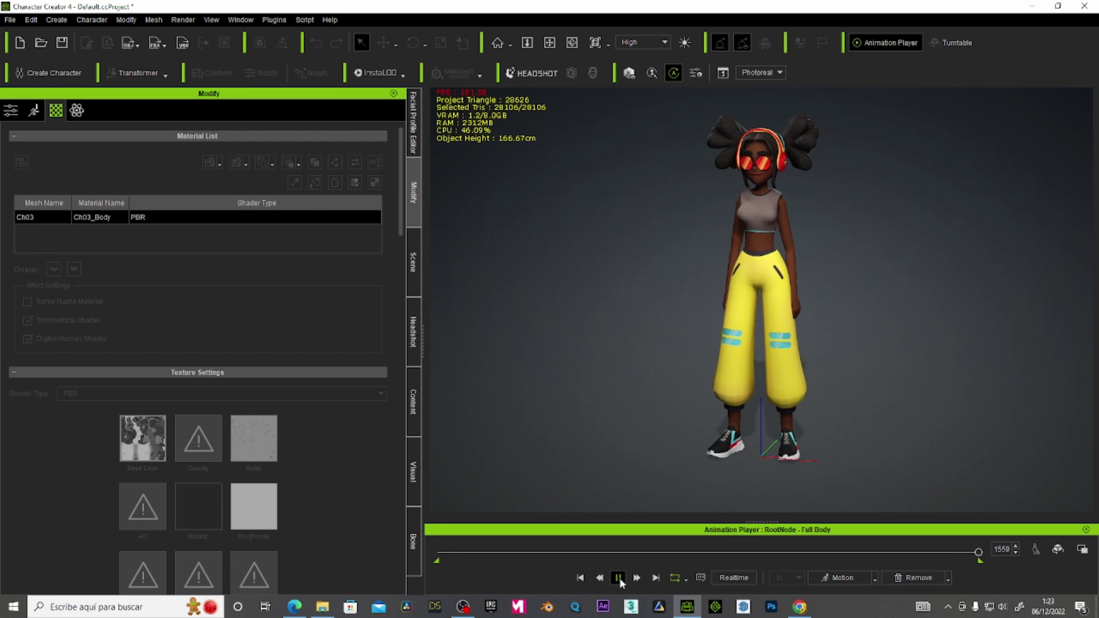
{"action": "left_click", "coordinate": [619, 577]}
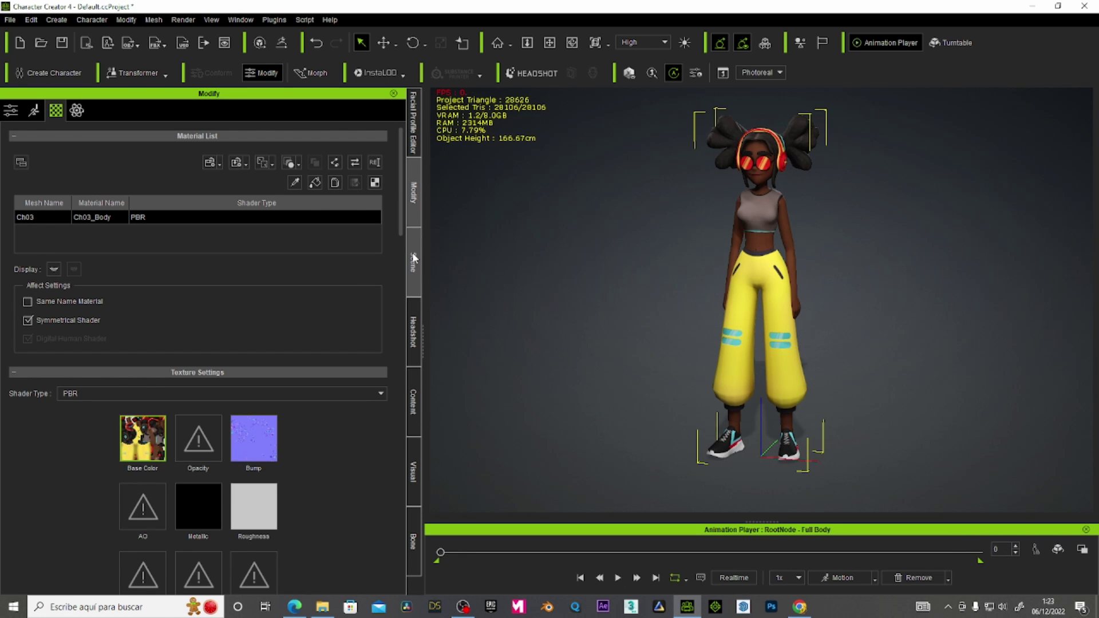
{"action": "left_click", "coordinate": [34, 111]}
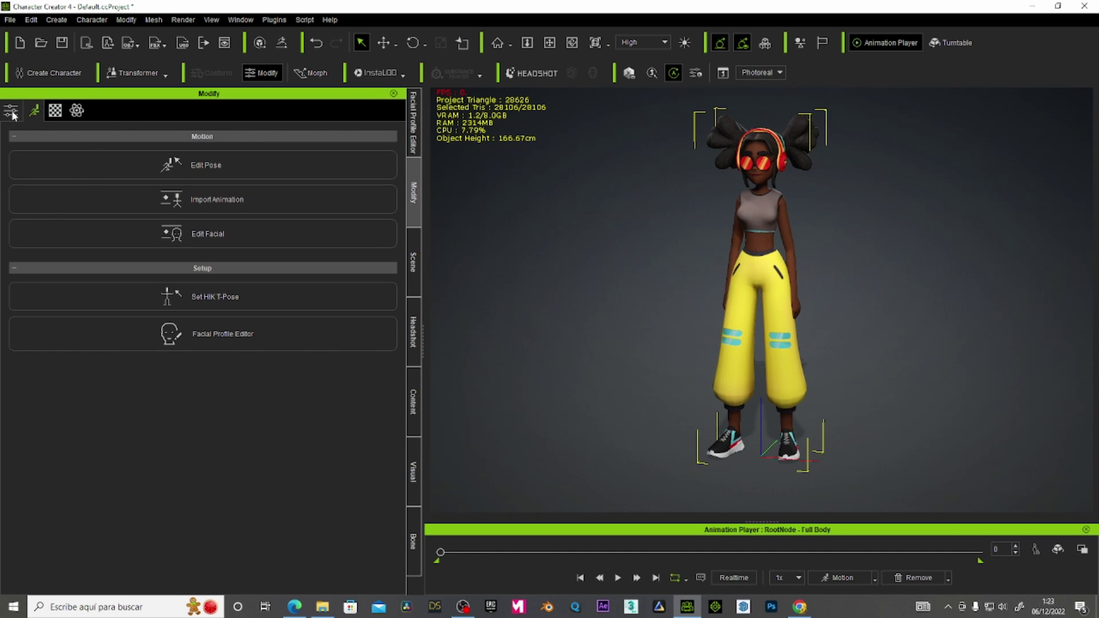
Set HumanIK to Off in Characterization, show the floor shadow, and display the right-hand bone mapping
{"action": "left_click", "coordinate": [11, 112]}
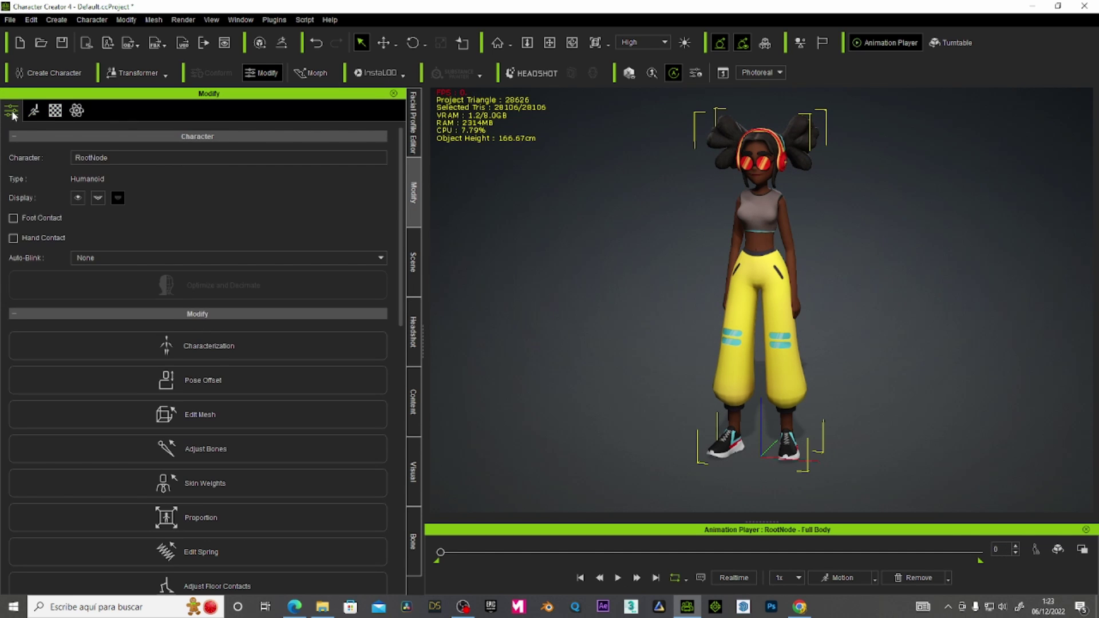
{"action": "left_click", "coordinate": [211, 346]}
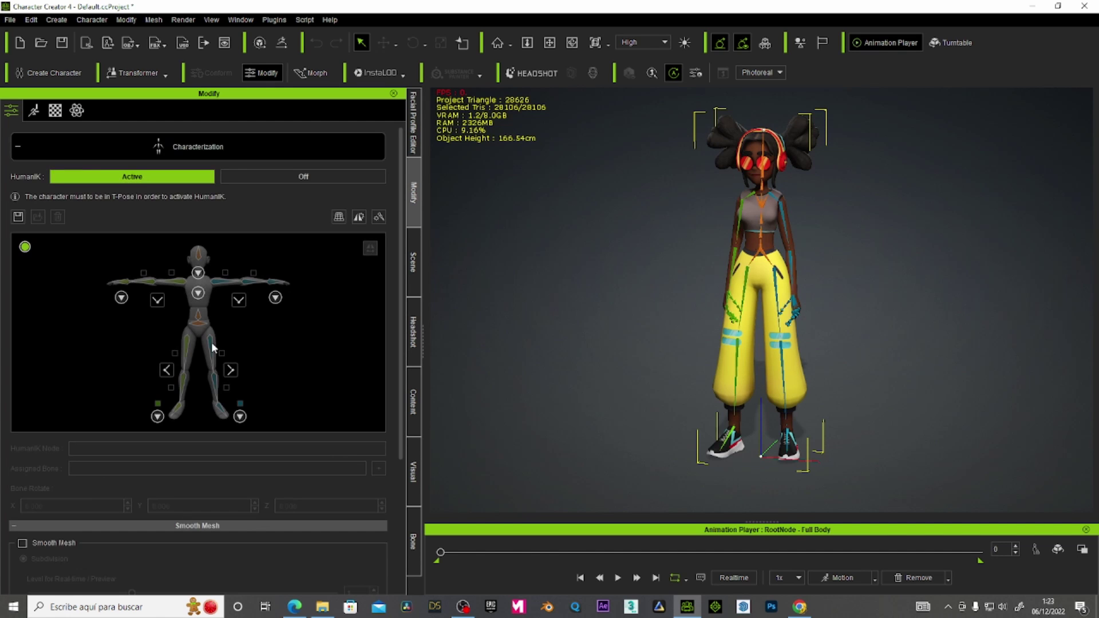
{"action": "left_click", "coordinate": [300, 178]}
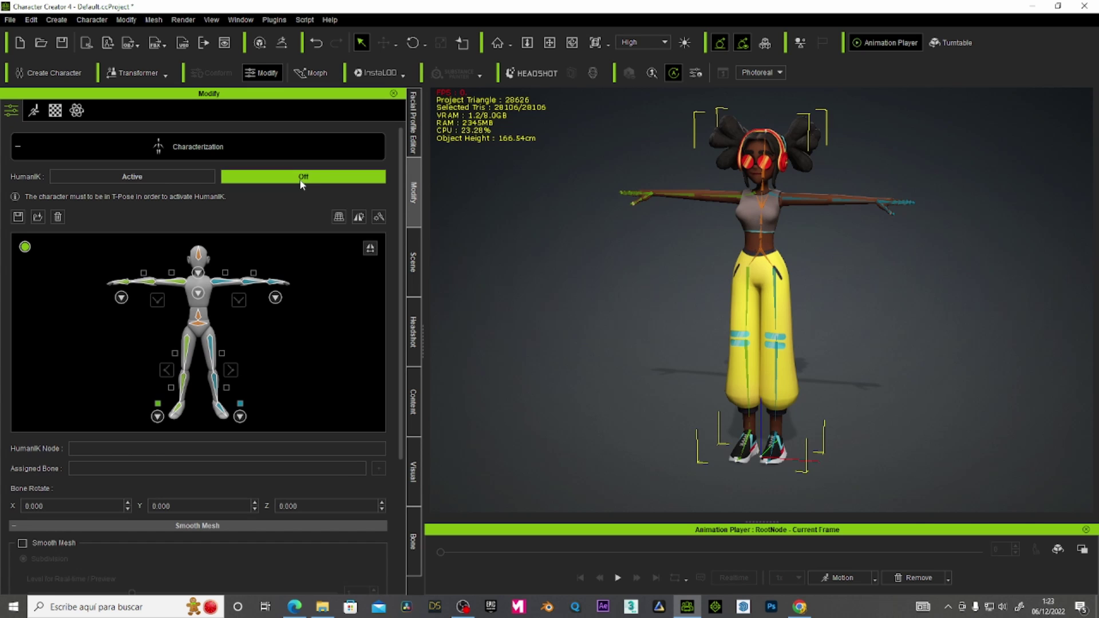
{"action": "left_click", "coordinate": [573, 44]}
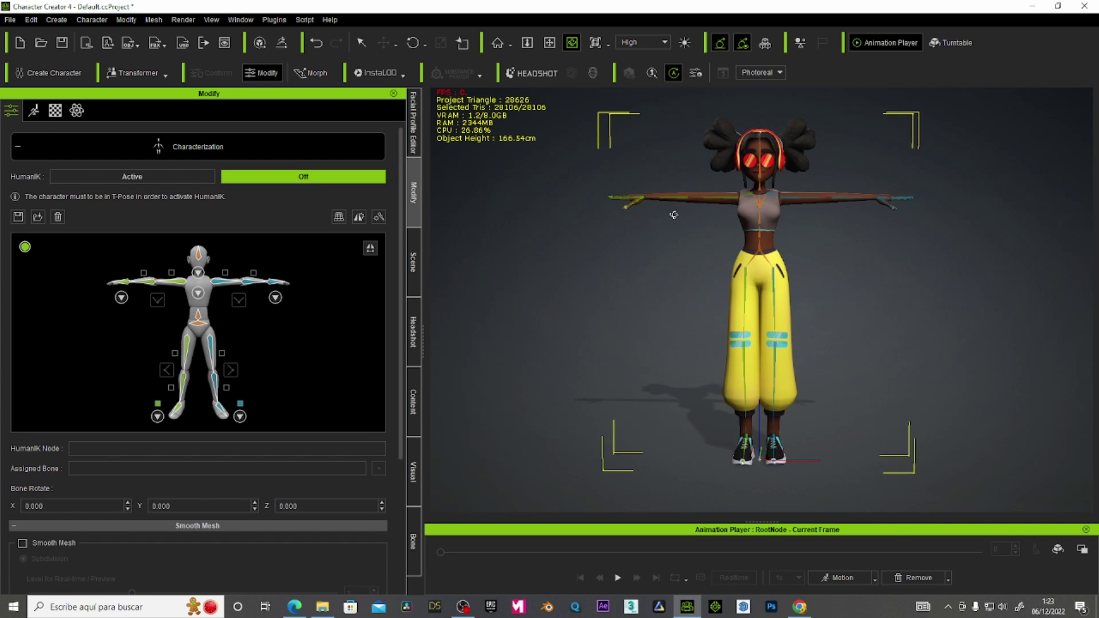
{"action": "left_click", "coordinate": [121, 297]}
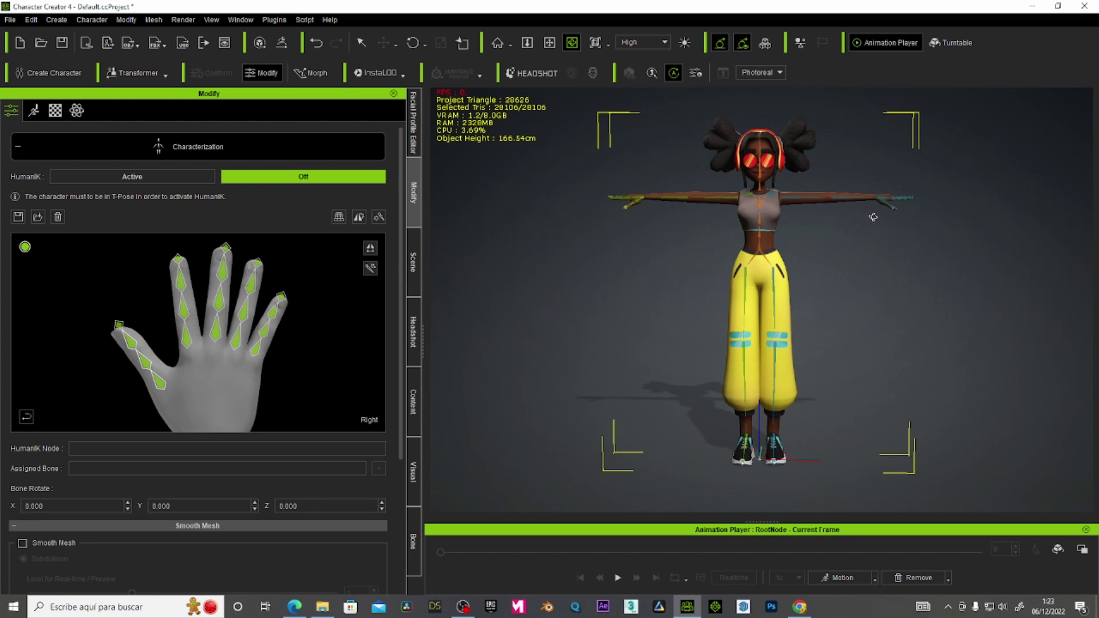
Zoom in and orbit around the character's right hand, then return to the full-body HumanIK map
{"action": "right_click_drag", "start_coordinate": [874, 216], "coordinate": [728, 292]}
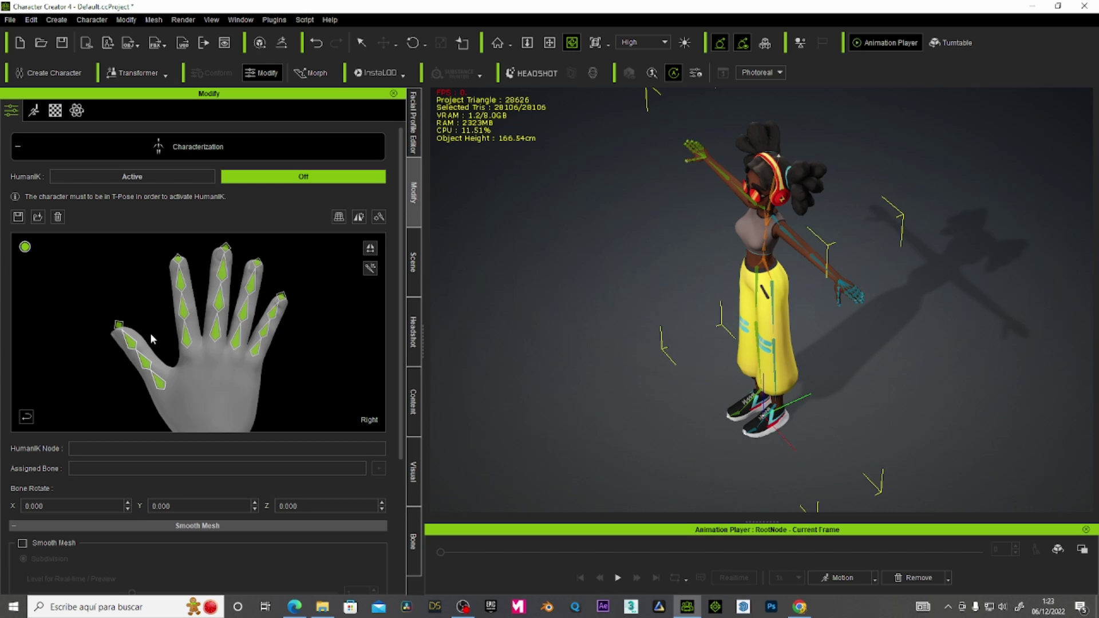
{"action": "scroll", "coordinate": [896, 296], "scroll_direction": "up", "scroll_amount": 2}
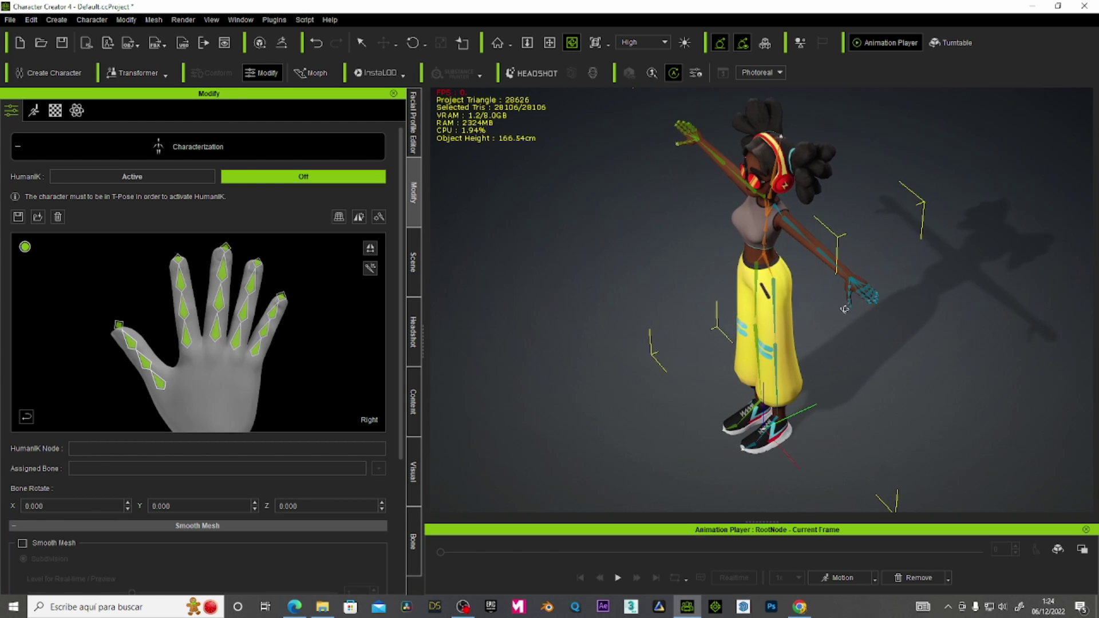
{"action": "scroll", "coordinate": [893, 296], "scroll_direction": "up", "scroll_amount": 2}
{"action": "scroll", "coordinate": [891, 297], "scroll_direction": "up", "scroll_amount": 2}
{"action": "scroll", "coordinate": [886, 298], "scroll_direction": "up", "scroll_amount": 2}
{"action": "scroll", "coordinate": [886, 298], "scroll_direction": "up", "scroll_amount": 2}
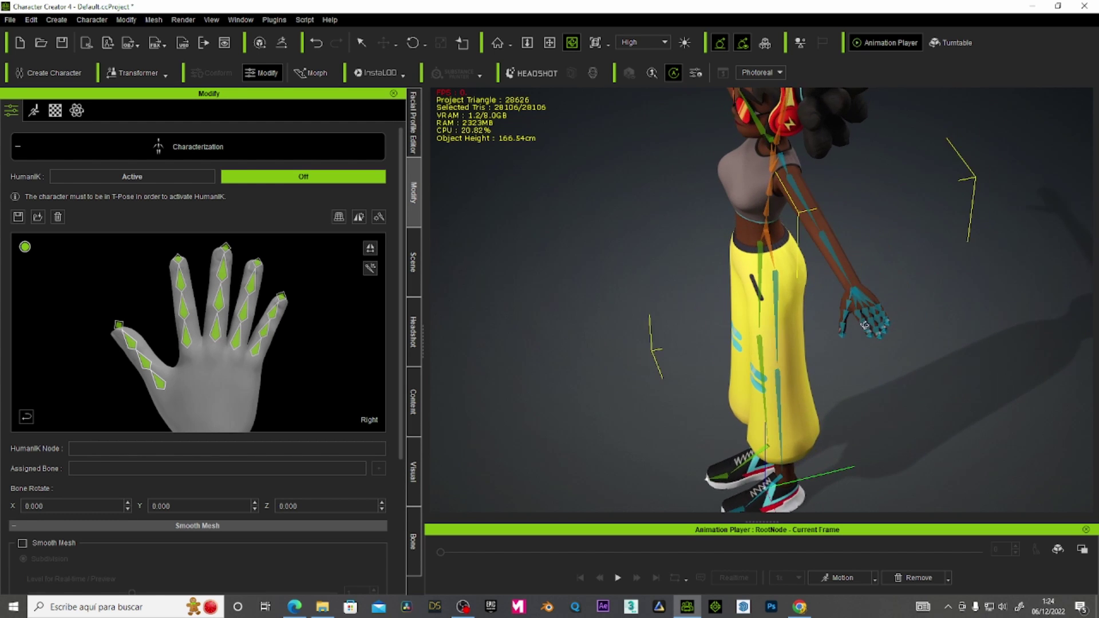
{"action": "scroll", "coordinate": [864, 316], "scroll_direction": "up", "scroll_amount": 2}
{"action": "scroll", "coordinate": [836, 337], "scroll_direction": "up", "scroll_amount": 2}
{"action": "scroll", "coordinate": [800, 341], "scroll_direction": "up", "scroll_amount": 1}
{"action": "right_click_drag", "start_coordinate": [799, 340], "coordinate": [811, 335]}
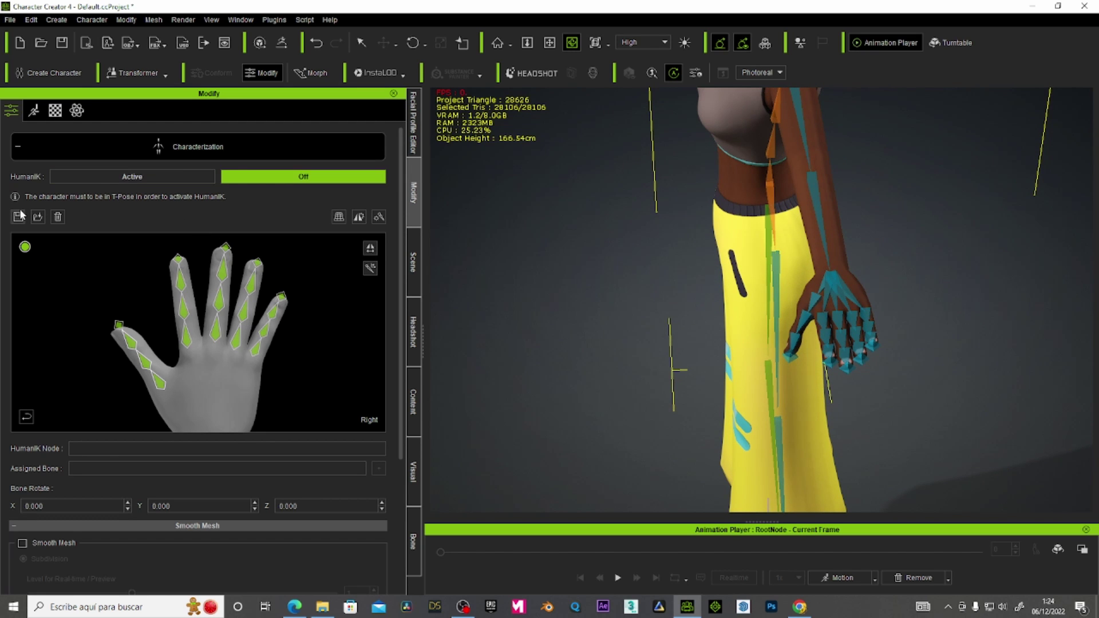
{"action": "left_click", "coordinate": [24, 418]}
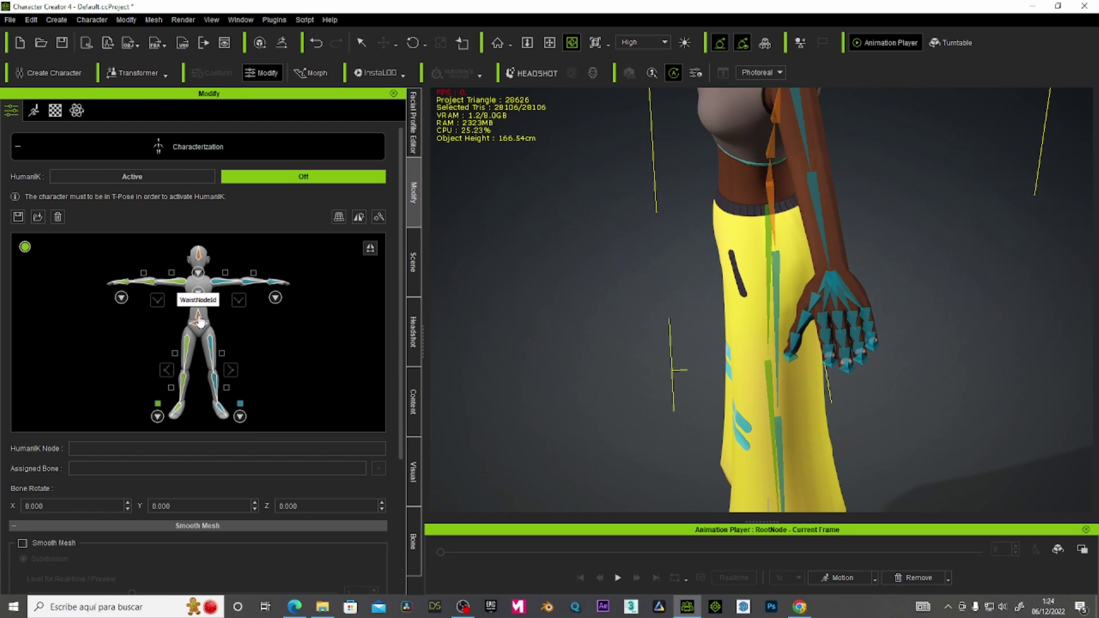
Inspect the spine/collar and the neck/head bone mappings in the HumanIK map
{"action": "left_click", "coordinate": [199, 296]}
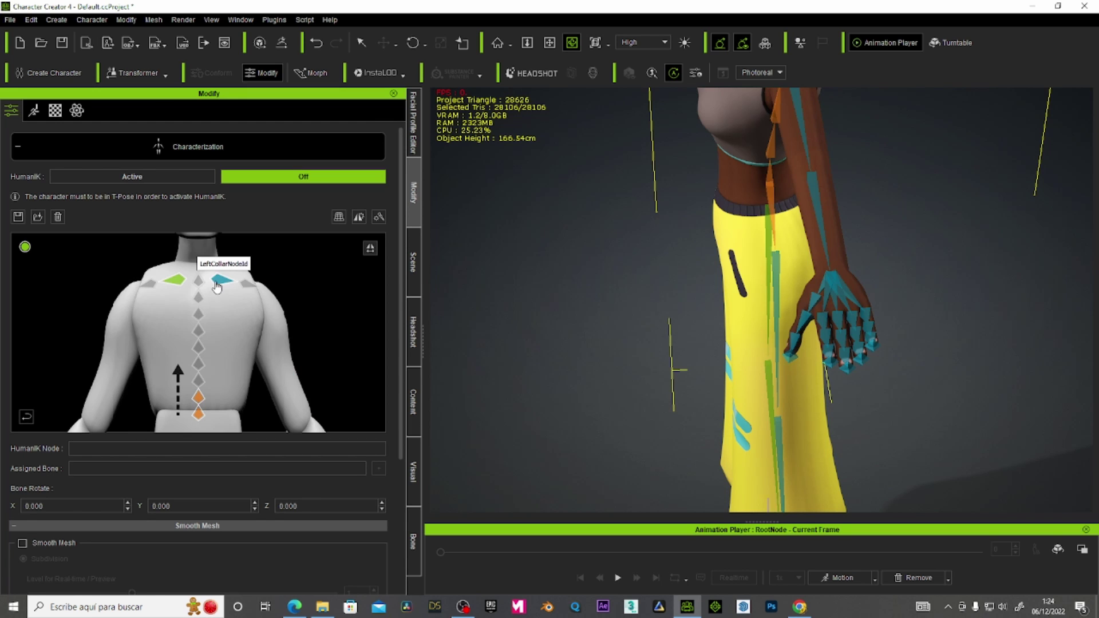
{"action": "left_click", "coordinate": [26, 418]}
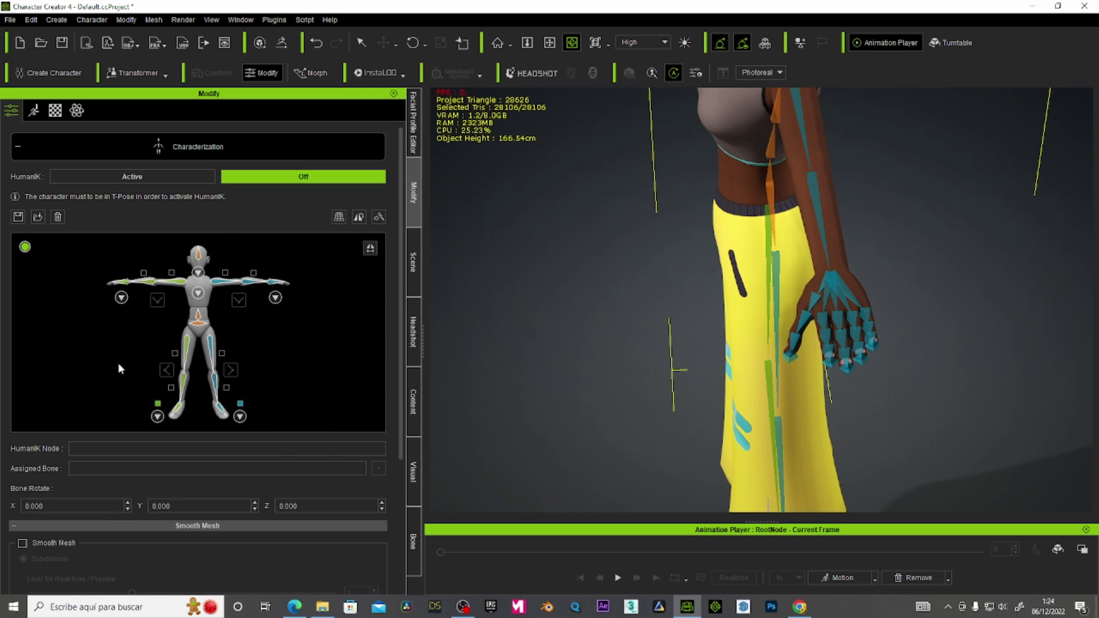
{"action": "left_click", "coordinate": [196, 279]}
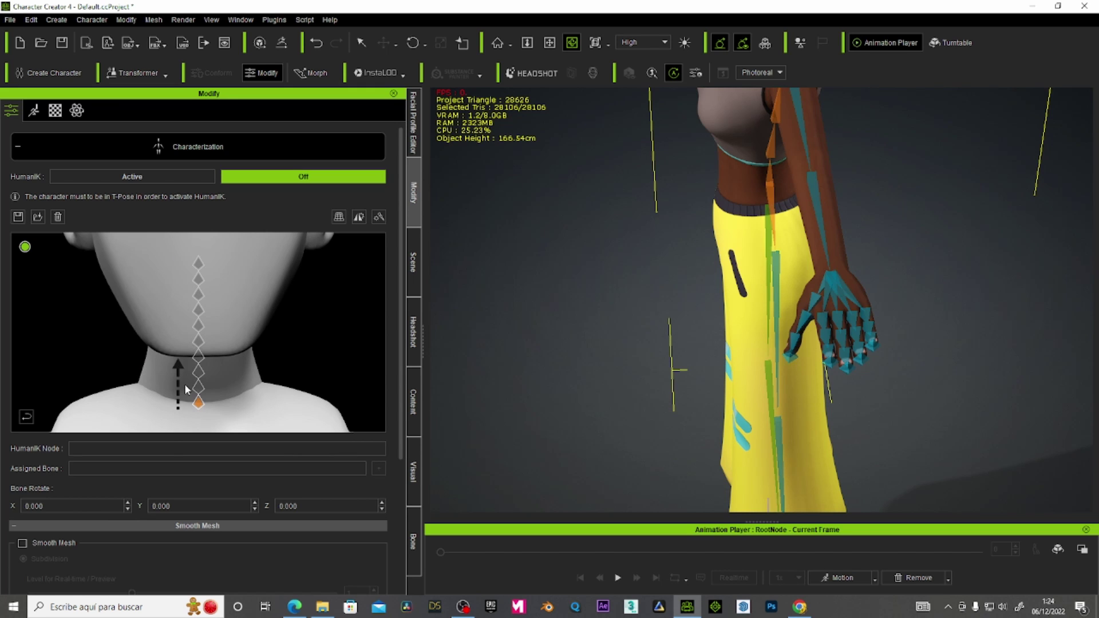
{"action": "left_click", "coordinate": [26, 418]}
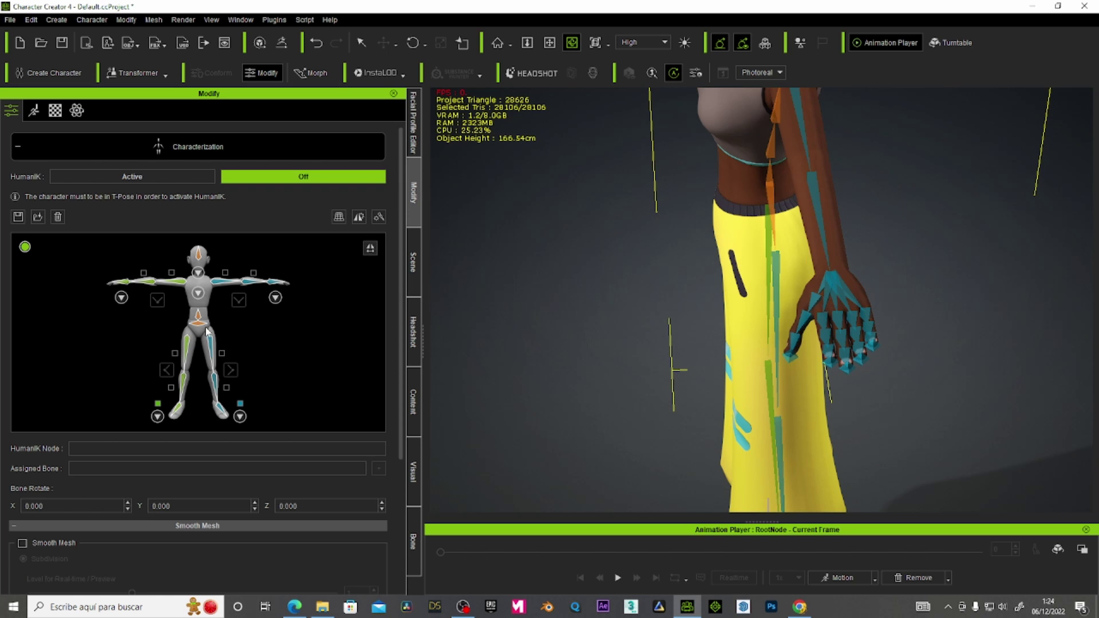
Inspect the right foot's bone mapping while orbiting the view to the character's front
{"action": "left_click", "coordinate": [158, 416]}
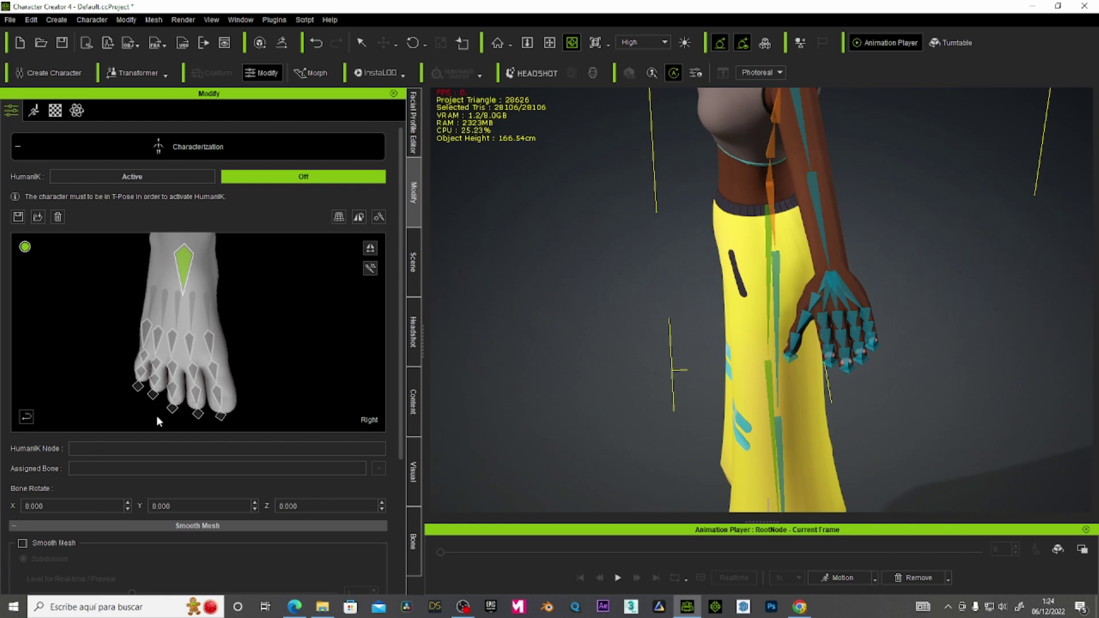
{"action": "scroll", "coordinate": [680, 328], "scroll_direction": "down", "scroll_amount": 5}
{"action": "scroll", "coordinate": [668, 401], "scroll_direction": "down", "scroll_amount": 3}
{"action": "mouse_move", "coordinate": [668, 400]}
{"action": "right_mouse_down"}
{"action": "mouse_move", "coordinate": [869, 444]}
{"action": "mouse_move", "coordinate": [760, 447]}
{"action": "right_mouse_up"}
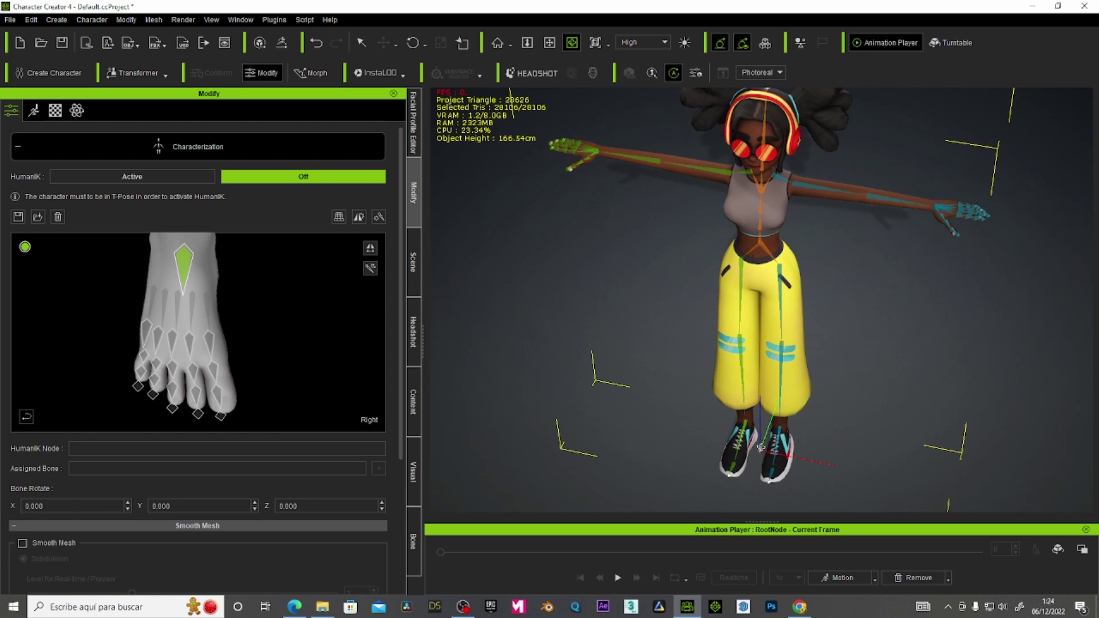
Return to the full-body map and set HumanIK to Active for the character
{"action": "left_click", "coordinate": [26, 417]}
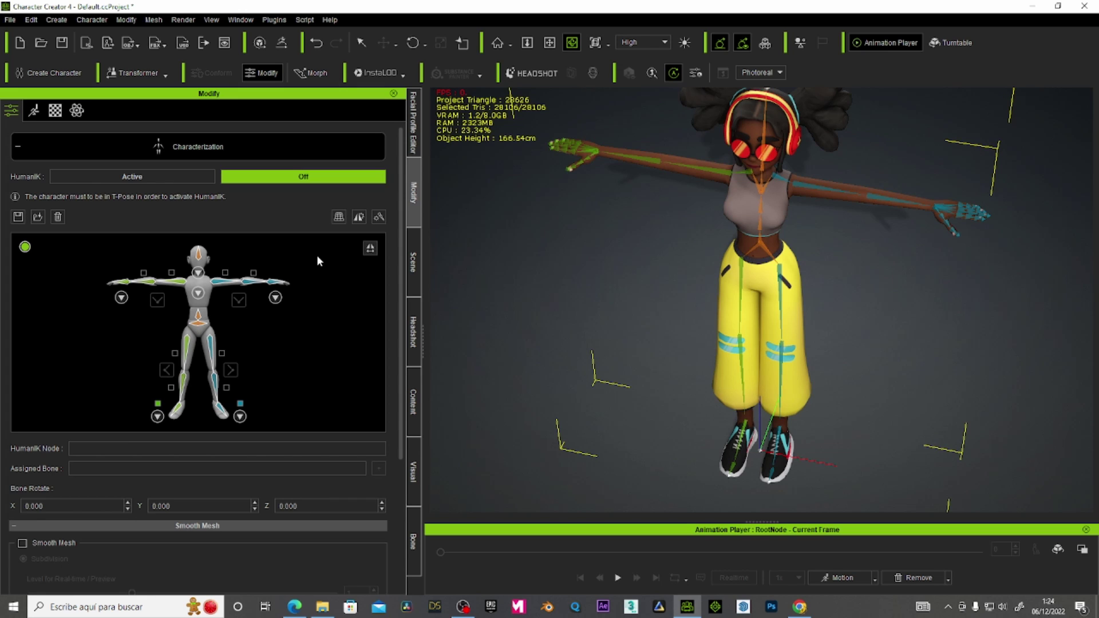
{"action": "right_click_drag", "start_coordinate": [679, 289], "coordinate": [724, 237]}
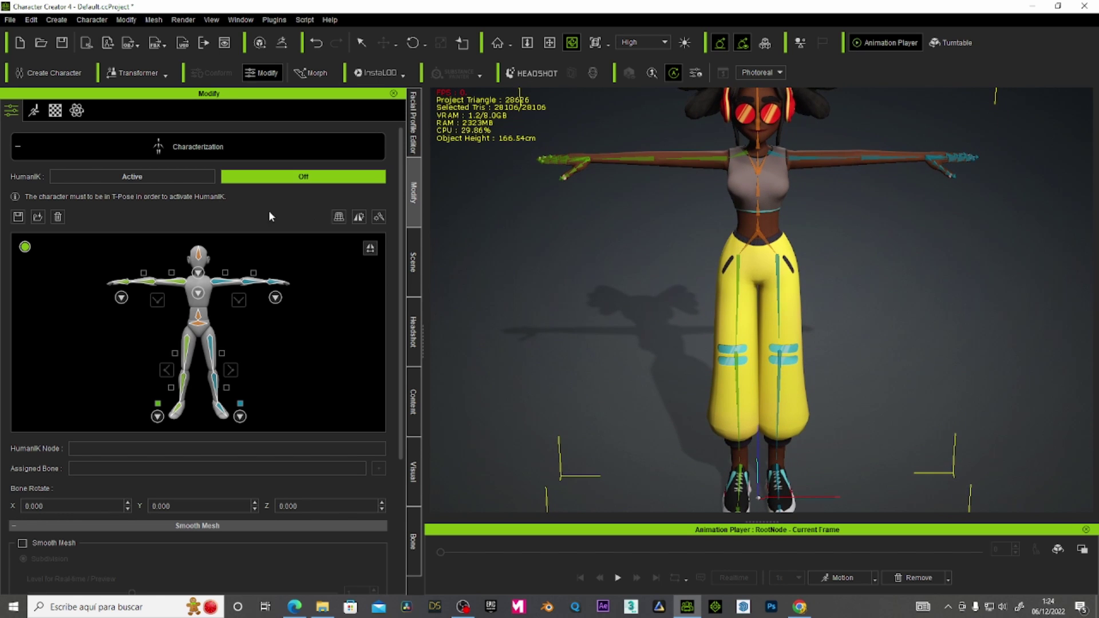
{"action": "left_click", "coordinate": [141, 176]}
{"action": "left_click", "coordinate": [141, 177]}
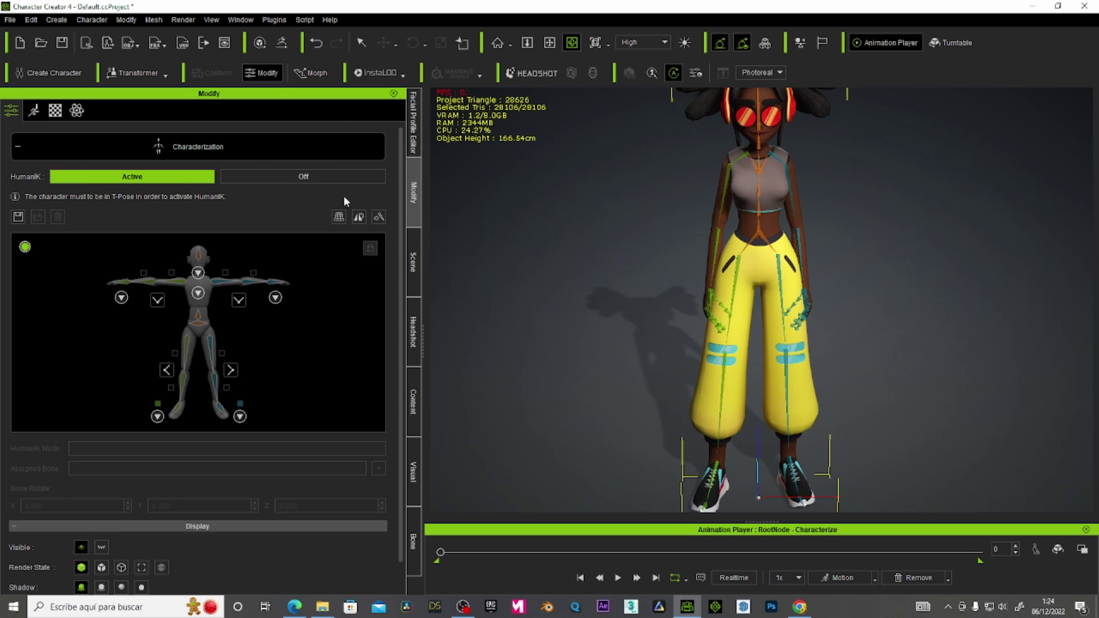
Close Characterization and frame the whole character centred in the viewport
{"action": "left_click", "coordinate": [221, 146]}
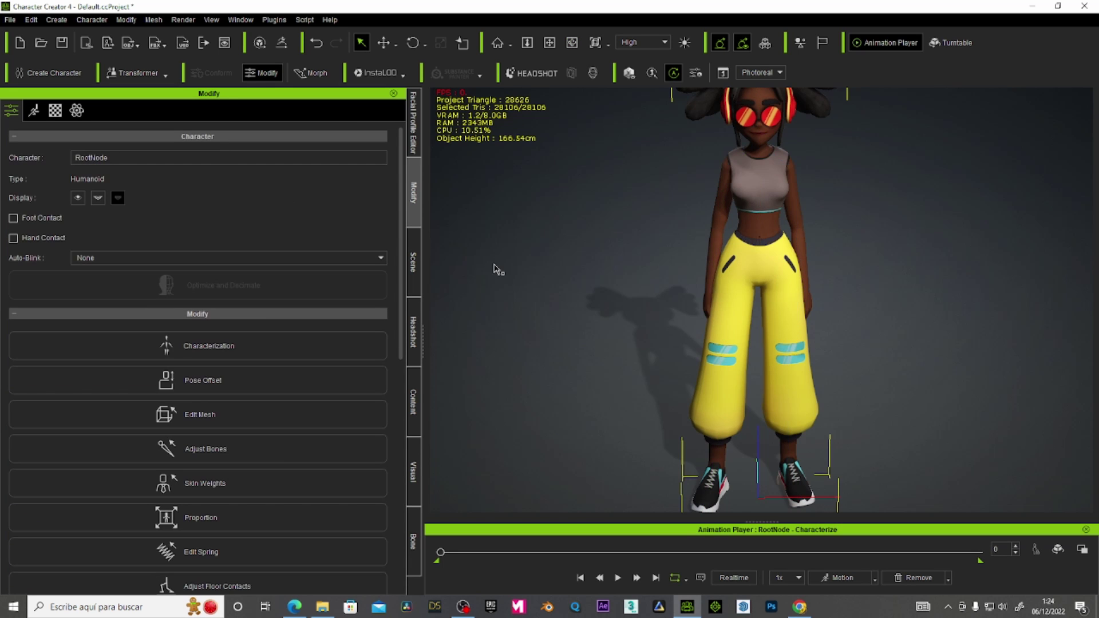
{"action": "left_click", "coordinate": [551, 44]}
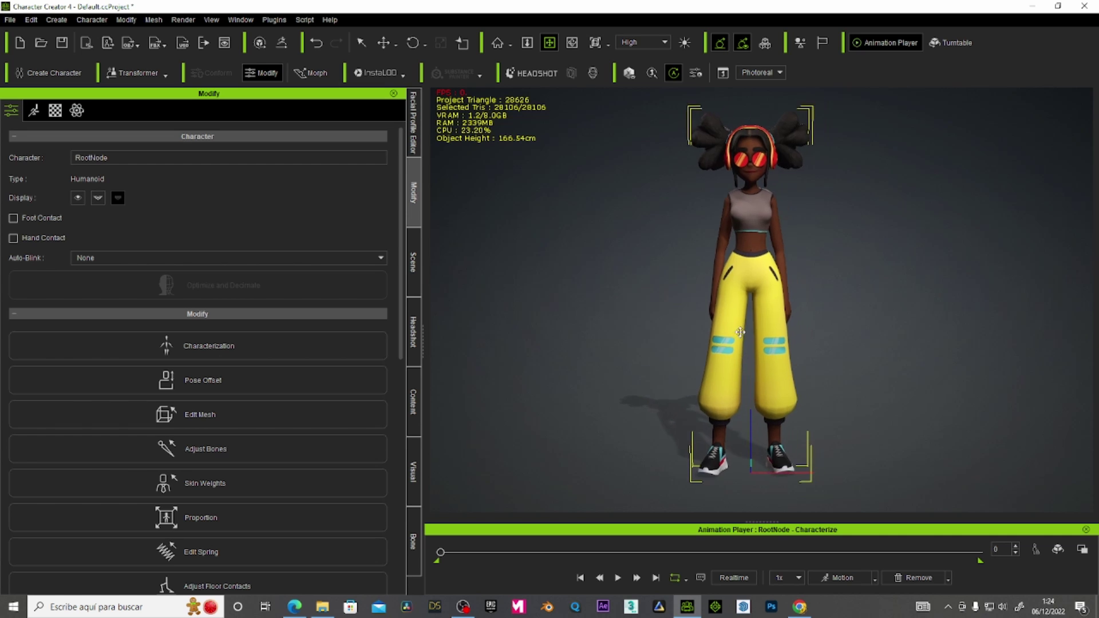
{"action": "right_click_drag", "start_coordinate": [753, 342], "coordinate": [645, 333]}
{"action": "middle_click_drag", "start_coordinate": [720, 345], "coordinate": [745, 344]}
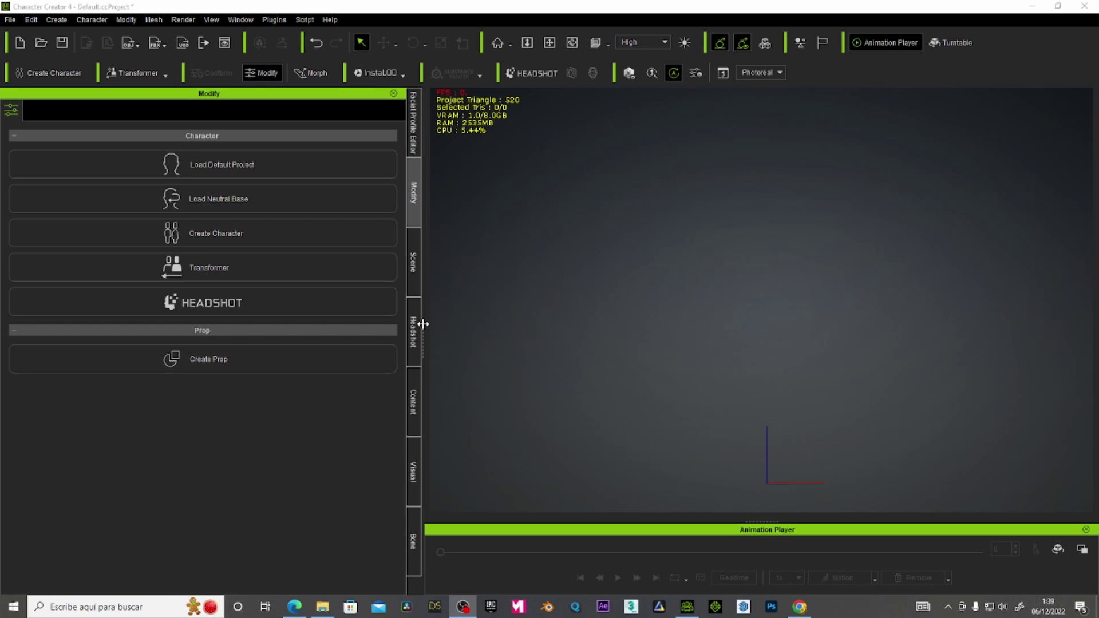
Import the Ade FBX file as a Humanoid (Non-Standard) character
{"action": "left_click", "coordinate": [50, 73]}
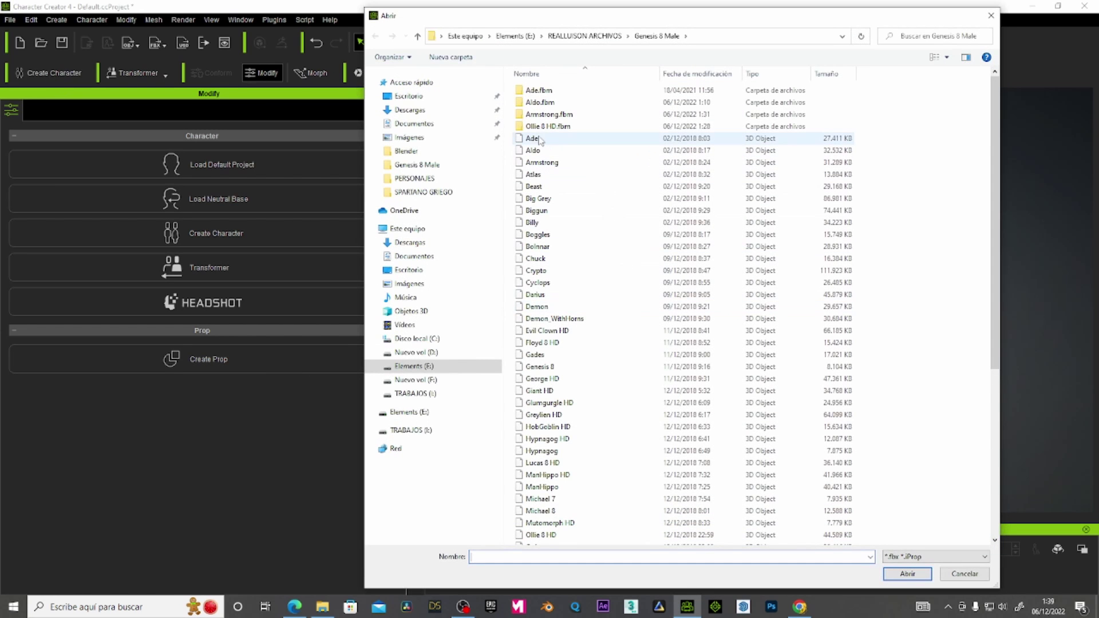
{"action": "left_click", "coordinate": [535, 139]}
{"action": "left_click", "coordinate": [909, 573]}
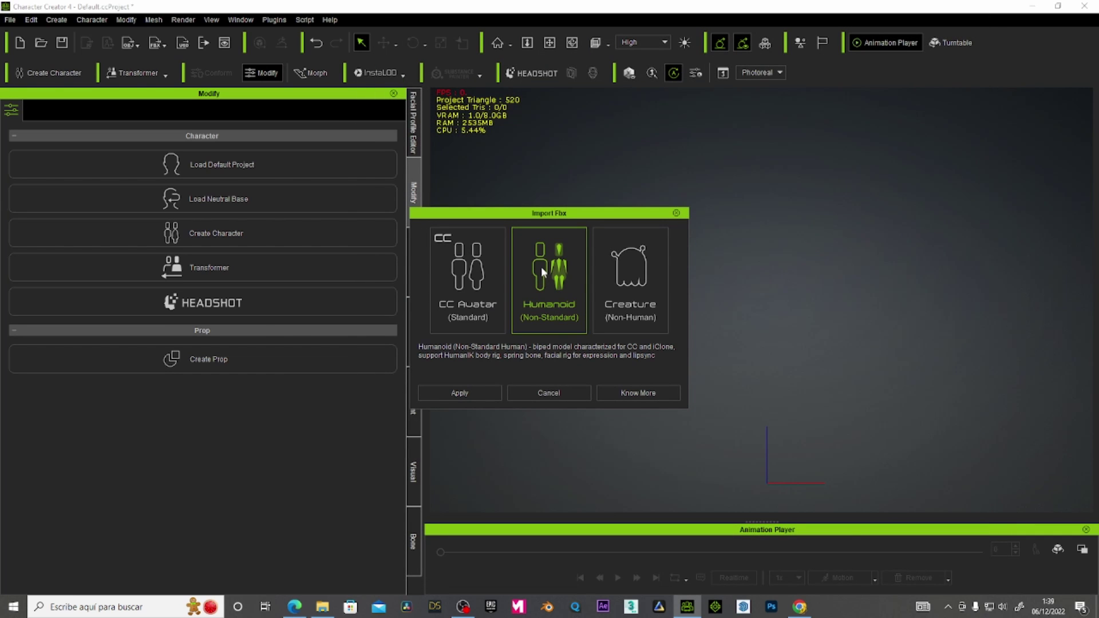
{"action": "left_click", "coordinate": [459, 391]}
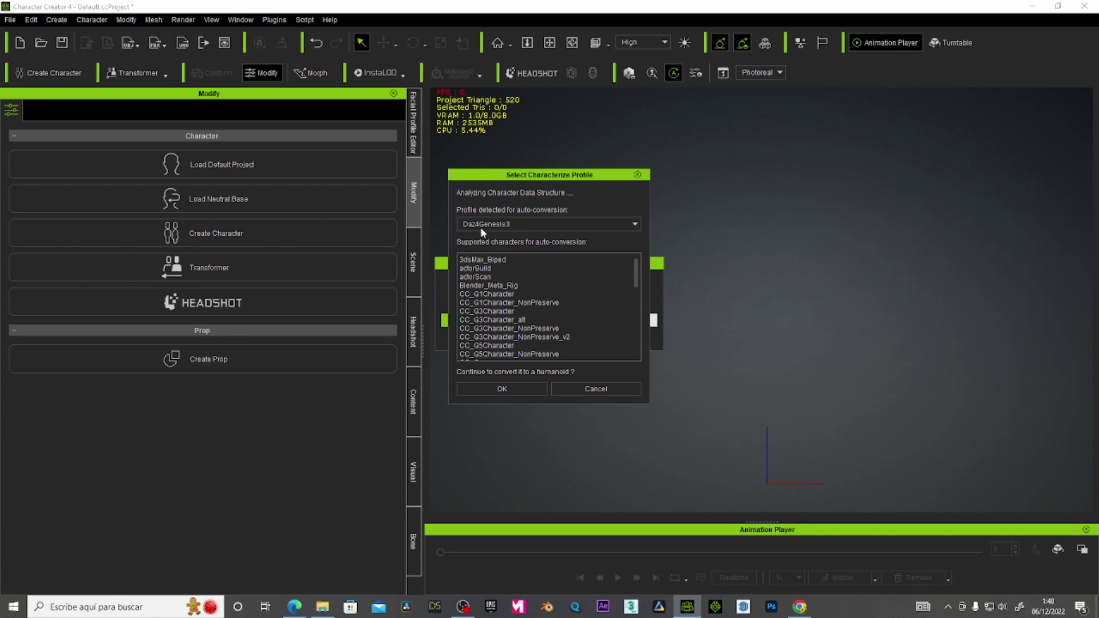
Accept the detected Daz4Genesis3 profile to convert Ade into a humanoid
{"action": "left_click", "coordinate": [504, 388]}
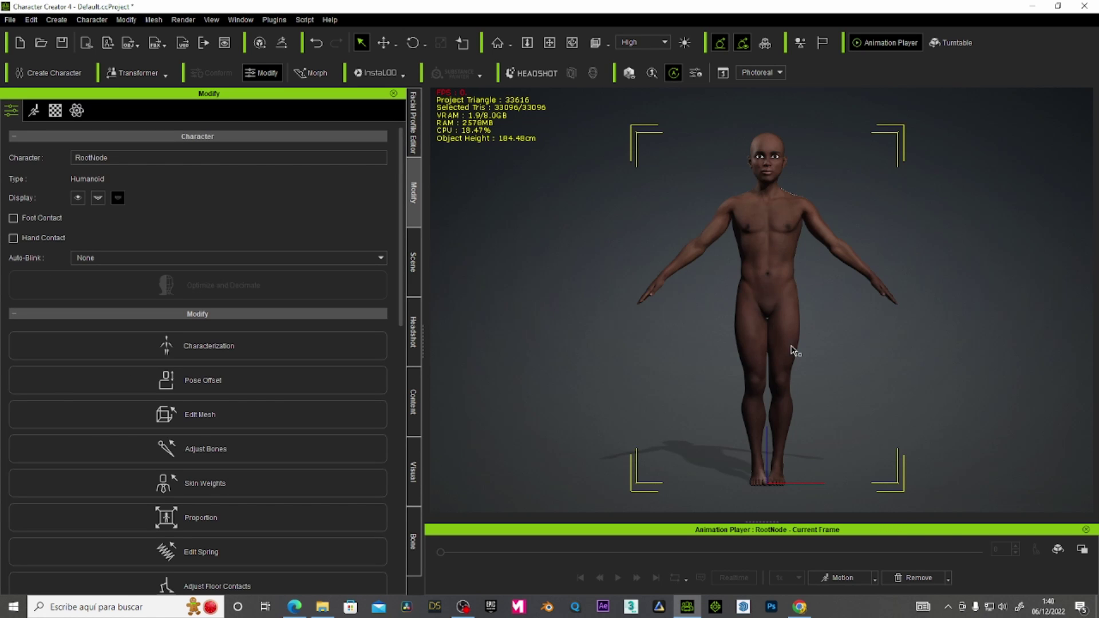
Apply the Calibration > Body Rig > Full Body motion, preview it, and rewind to frame 0
{"action": "left_click", "coordinate": [875, 580]}
{"action": "mouse_move", "coordinate": [846, 483]}
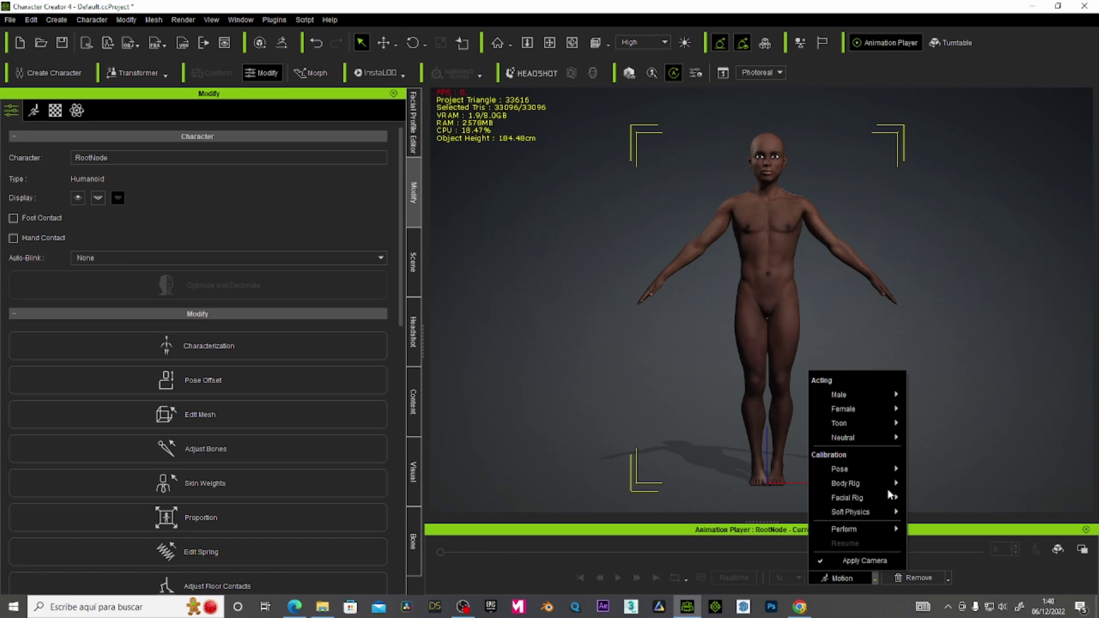
{"action": "left_click", "coordinate": [935, 484]}
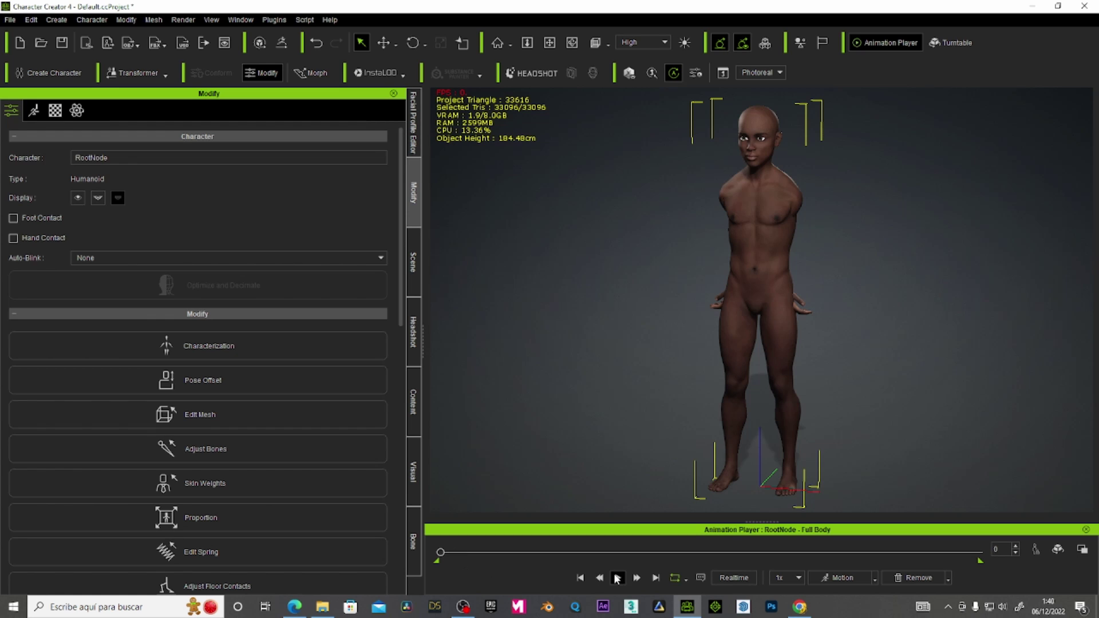
{"action": "left_click", "coordinate": [617, 578]}
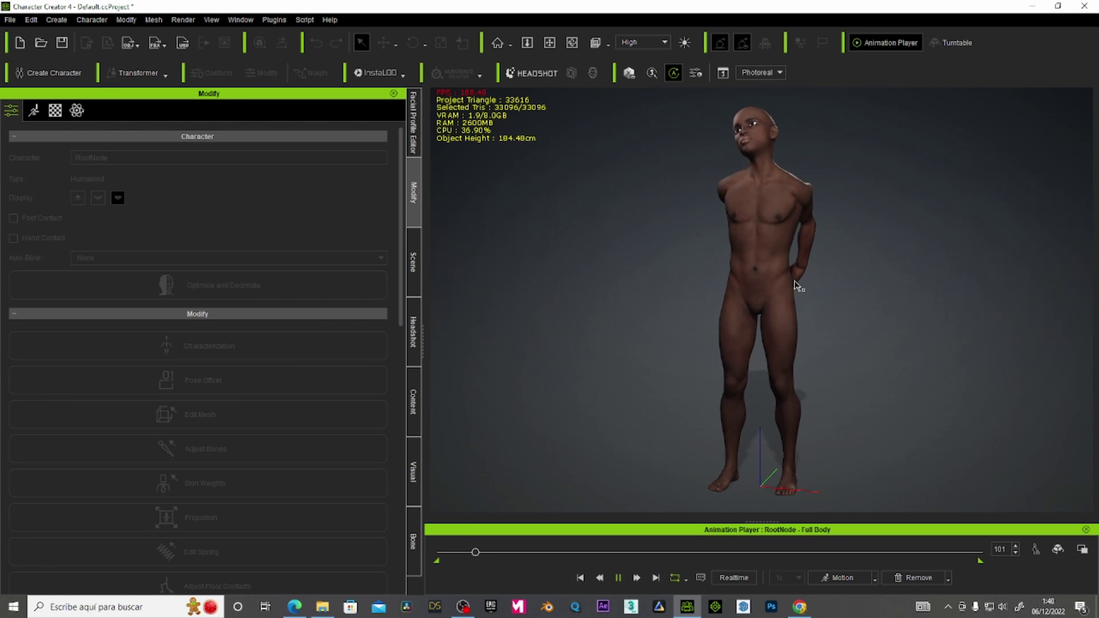
{"action": "left_click", "coordinate": [618, 578]}
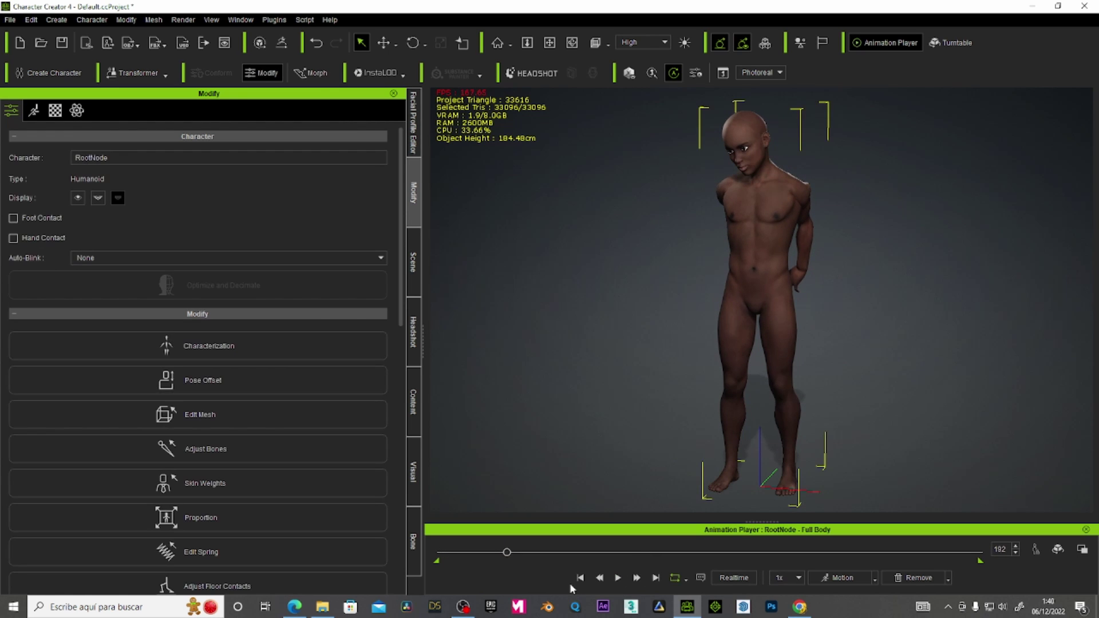
{"action": "left_click", "coordinate": [579, 579]}
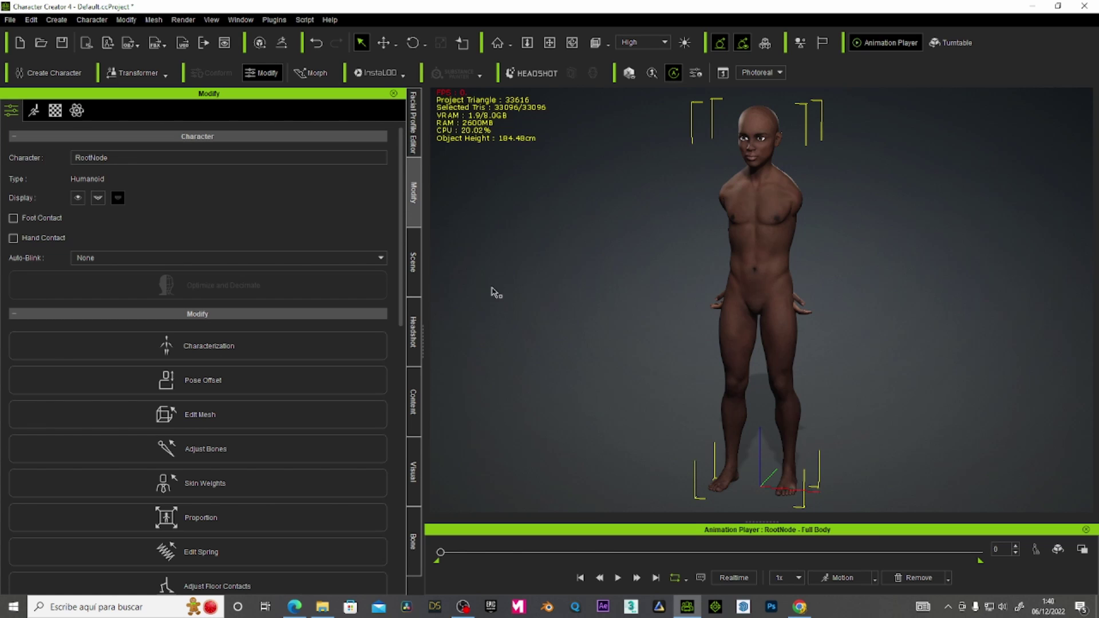
{"action": "left_click", "coordinate": [35, 112]}
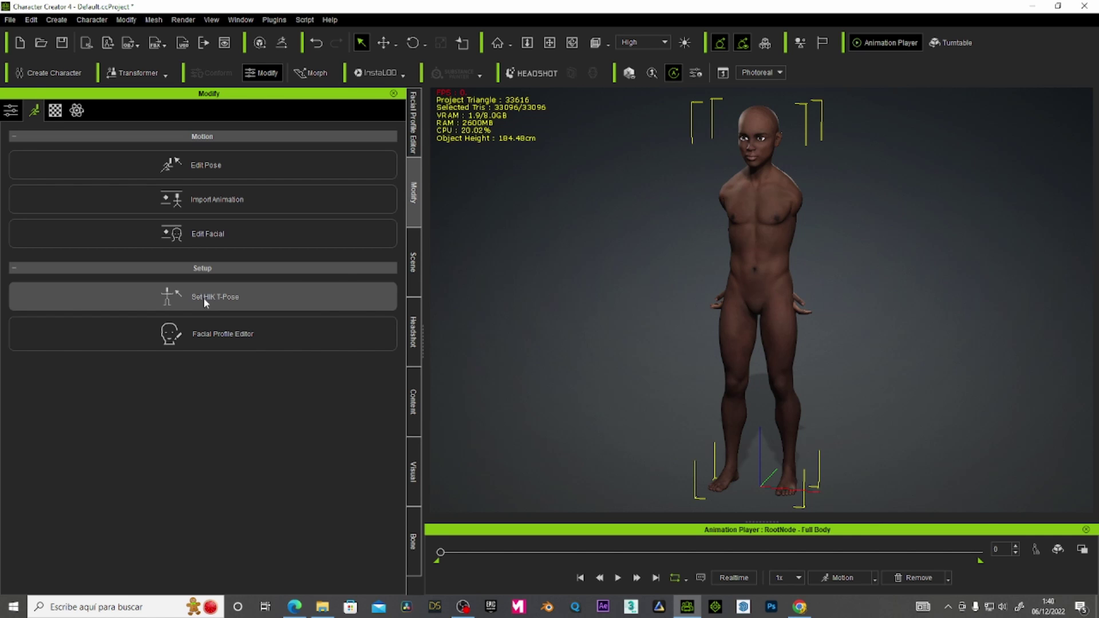
In Set T-Pose with the front camera view, rotate the right shoulder to level the right arm
{"action": "left_click", "coordinate": [203, 297]}
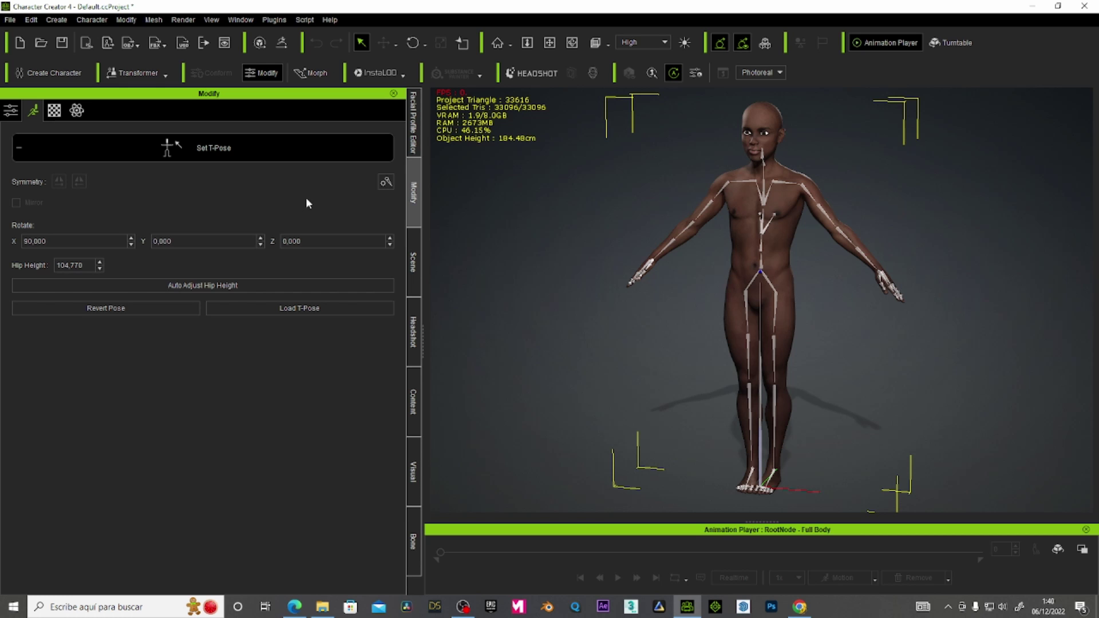
{"action": "left_click", "coordinate": [610, 41]}
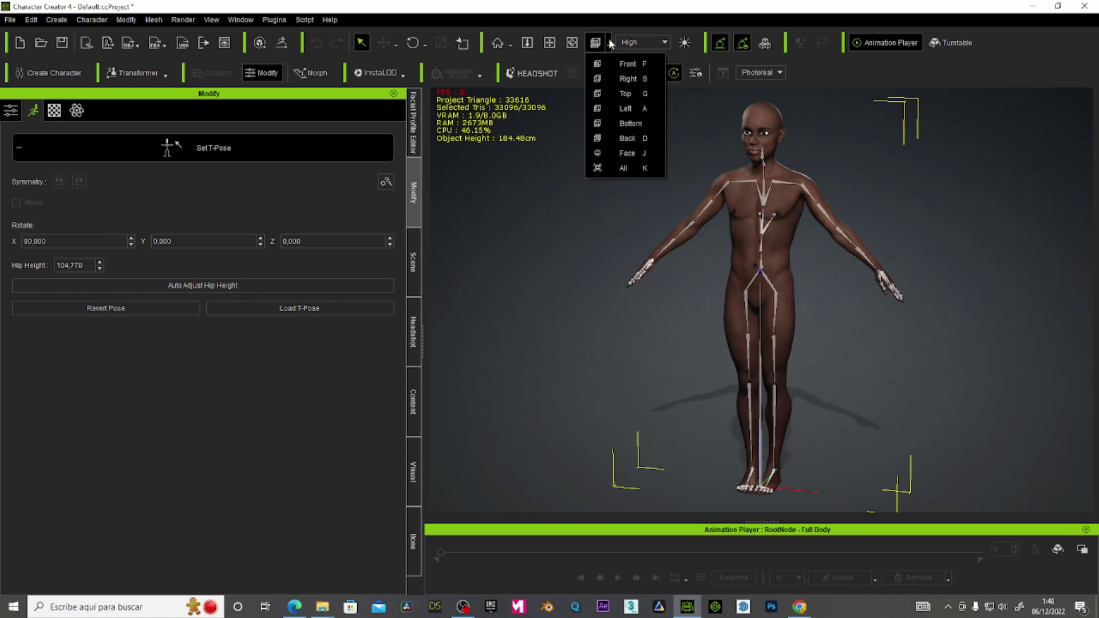
{"action": "left_click", "coordinate": [628, 64]}
{"action": "scroll", "coordinate": [716, 225], "scroll_direction": "down", "scroll_amount": 5}
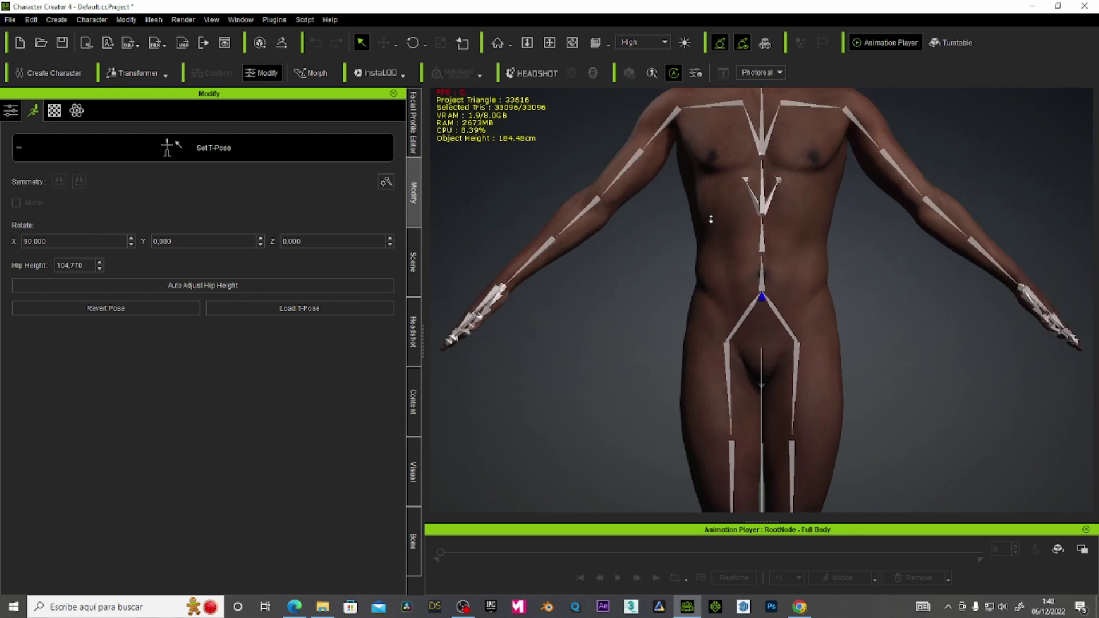
{"action": "scroll", "coordinate": [713, 221], "scroll_direction": "down", "scroll_amount": 3}
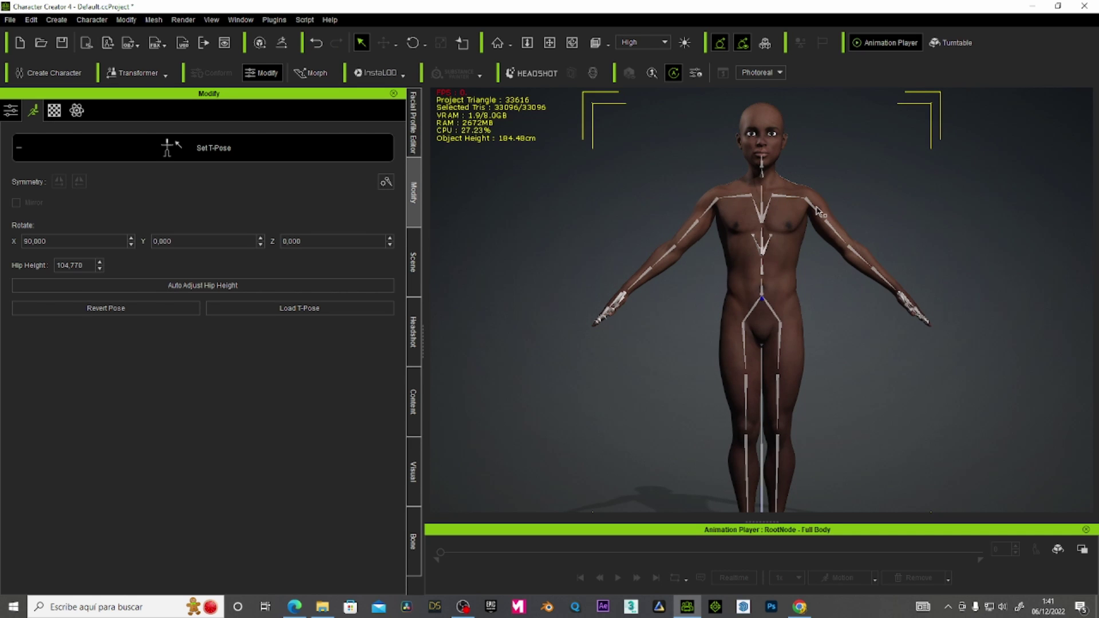
{"action": "left_click", "coordinate": [412, 42]}
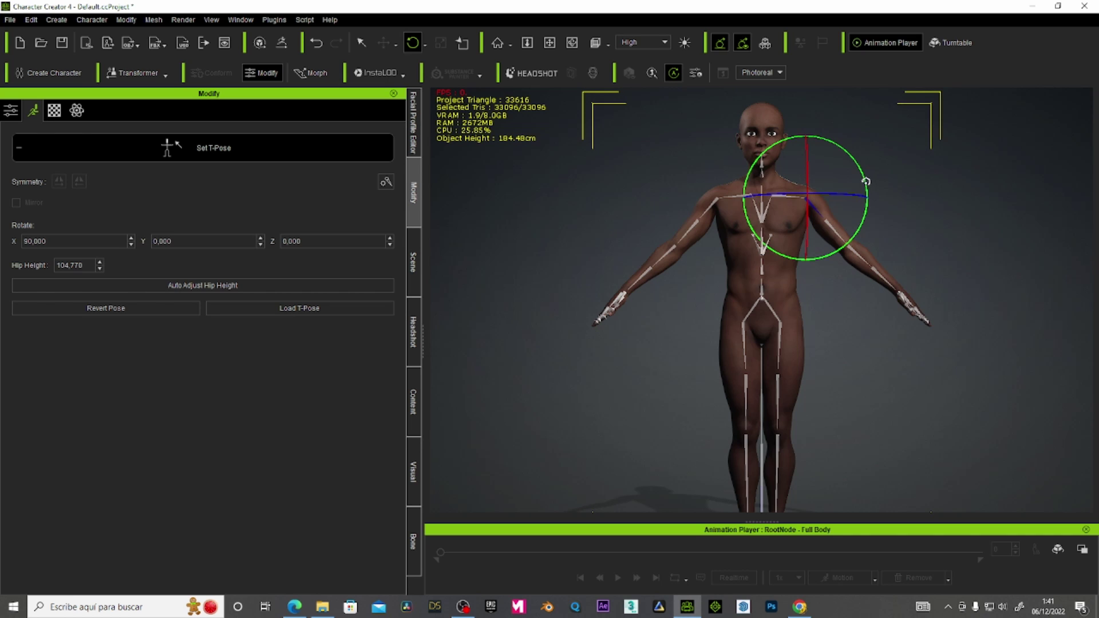
{"action": "left_click_drag", "start_coordinate": [866, 181], "coordinate": [864, 160]}
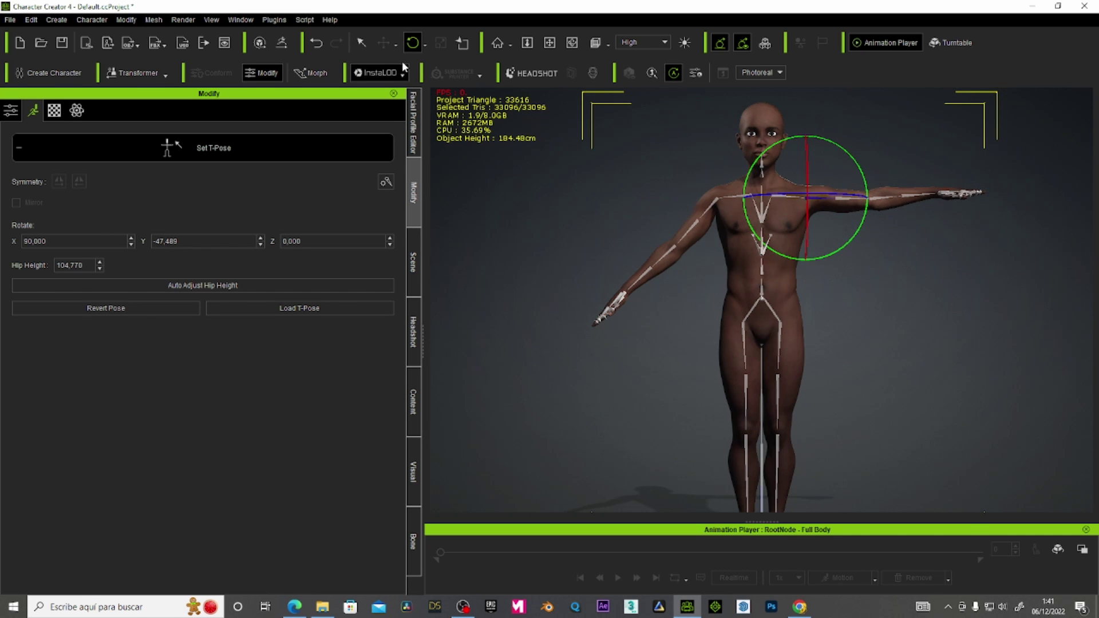
Select the left shoulder bone and rotate it to raise the left arm level
{"action": "left_click", "coordinate": [360, 45]}
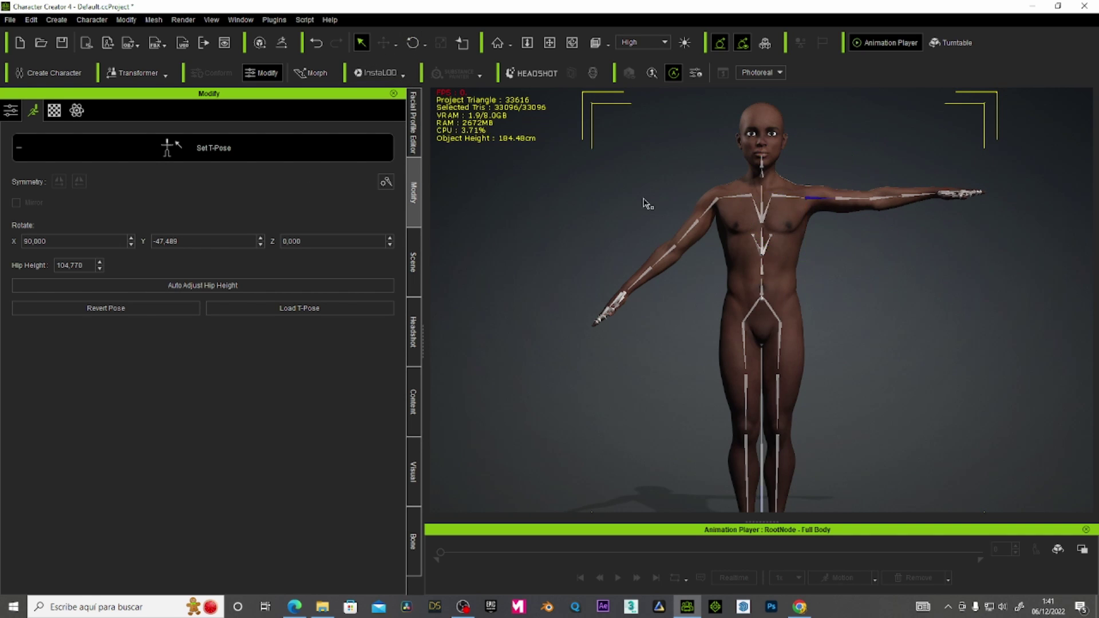
{"action": "left_click", "coordinate": [714, 209]}
{"action": "left_click", "coordinate": [413, 43]}
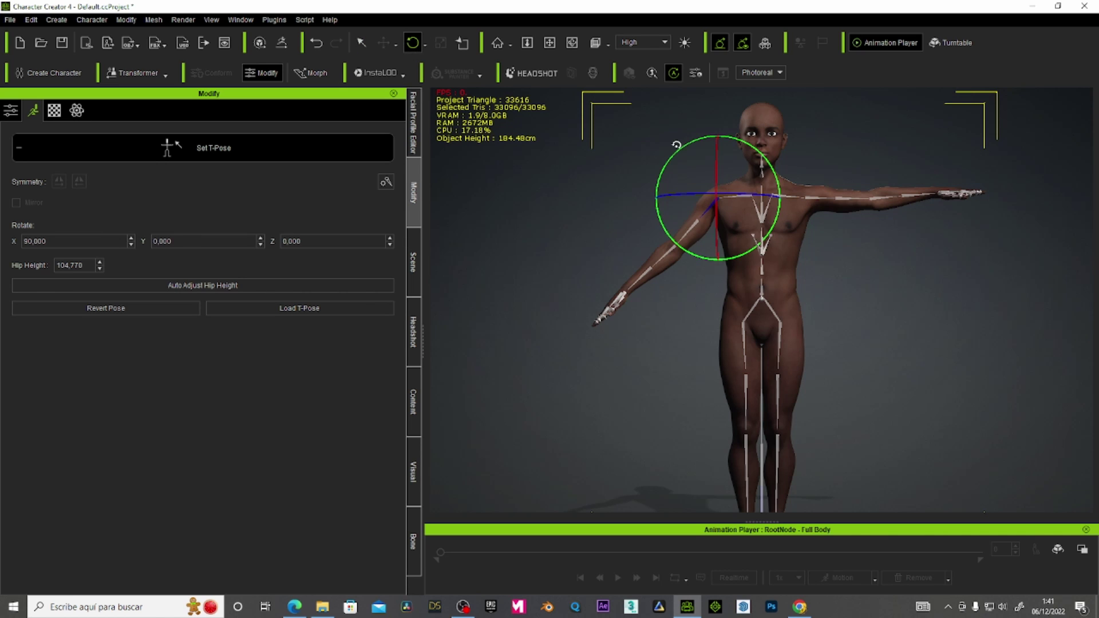
{"action": "left_click_drag", "start_coordinate": [674, 156], "coordinate": [700, 142]}
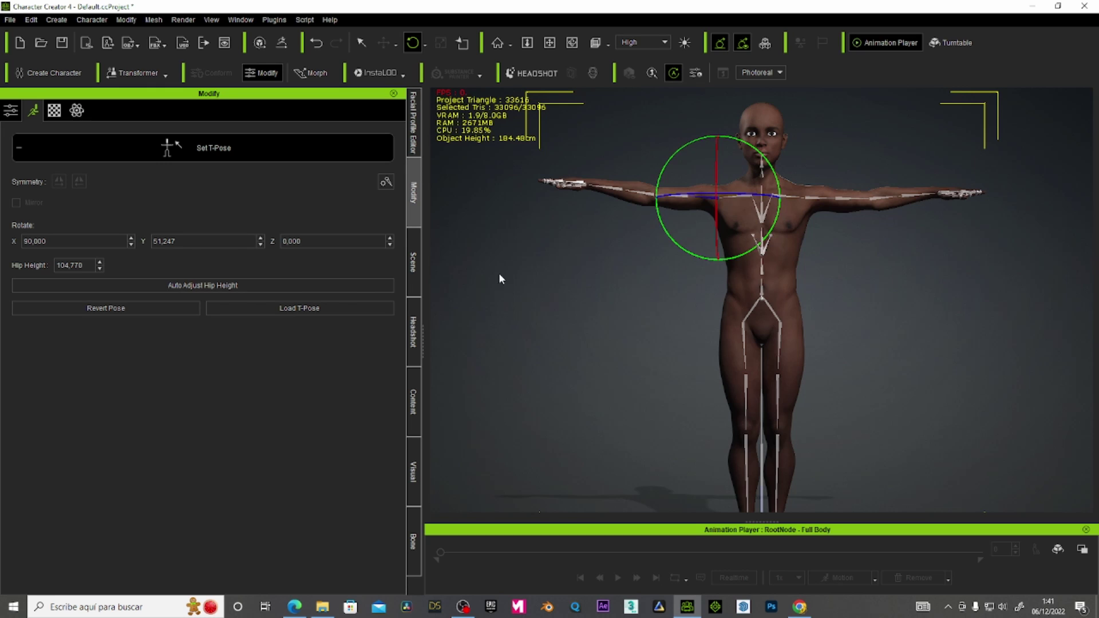
Close Set T-Pose, then play and pause the animation to check the pose
{"action": "left_click", "coordinate": [219, 146]}
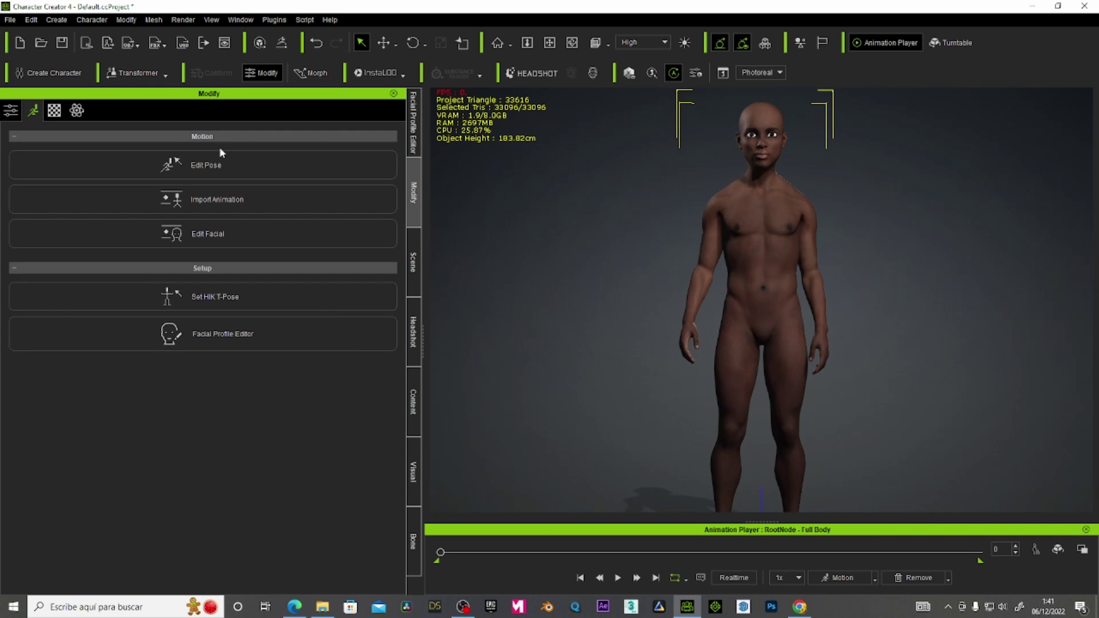
{"action": "left_click", "coordinate": [618, 578]}
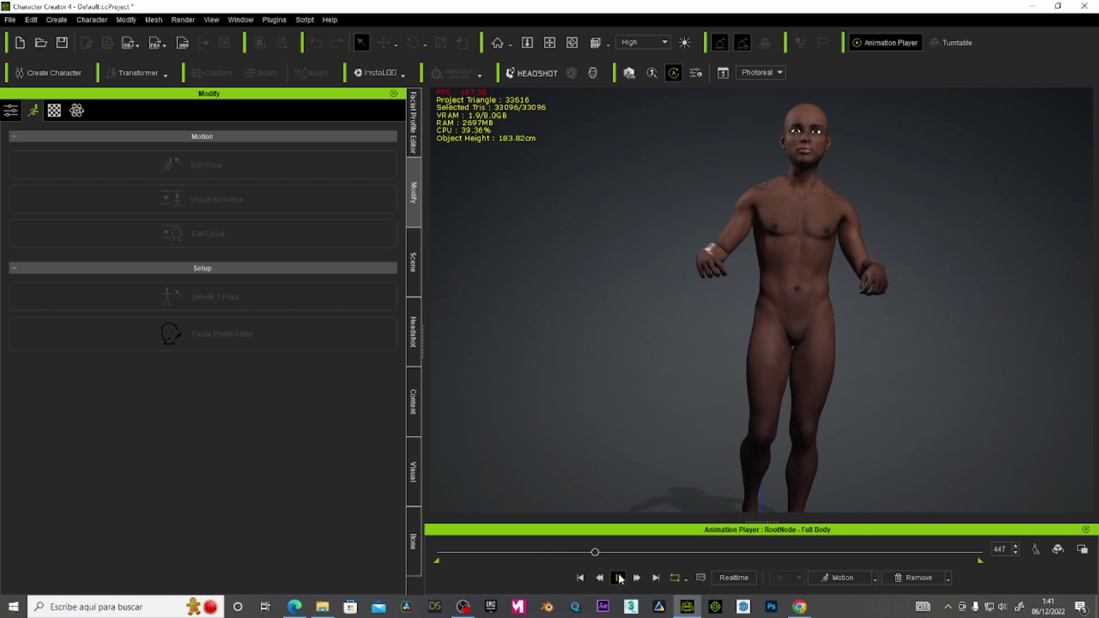
{"action": "left_click", "coordinate": [620, 578]}
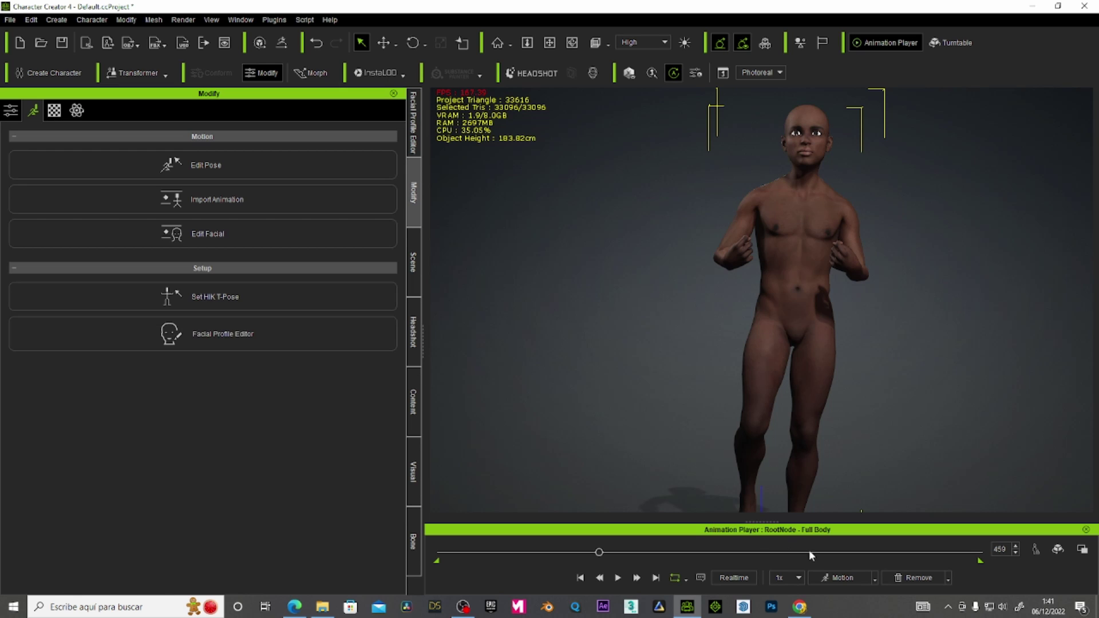
Remove all animation with Zero Animation > All, leaving Ade in the T-pose
{"action": "left_click", "coordinate": [914, 578]}
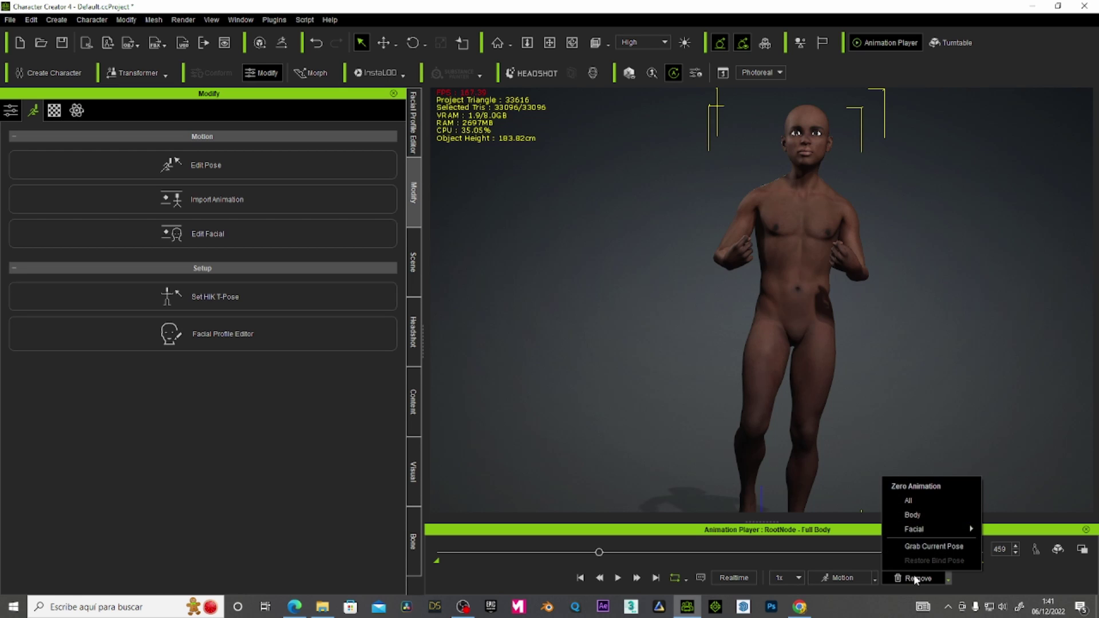
{"action": "left_click", "coordinate": [910, 500]}
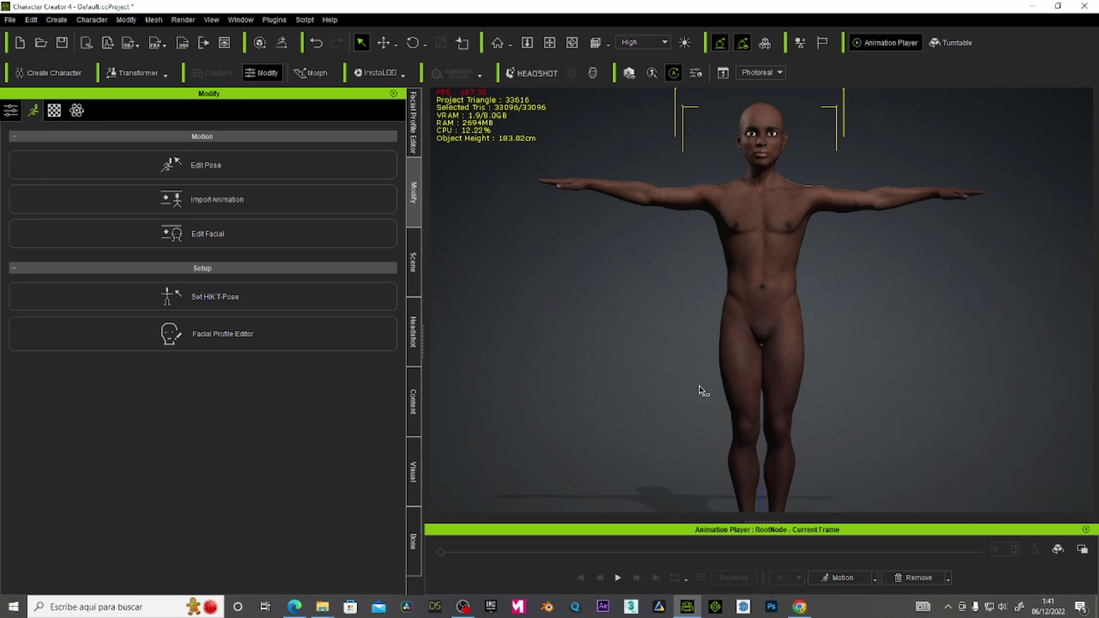
{"action": "left_click", "coordinate": [11, 111]}
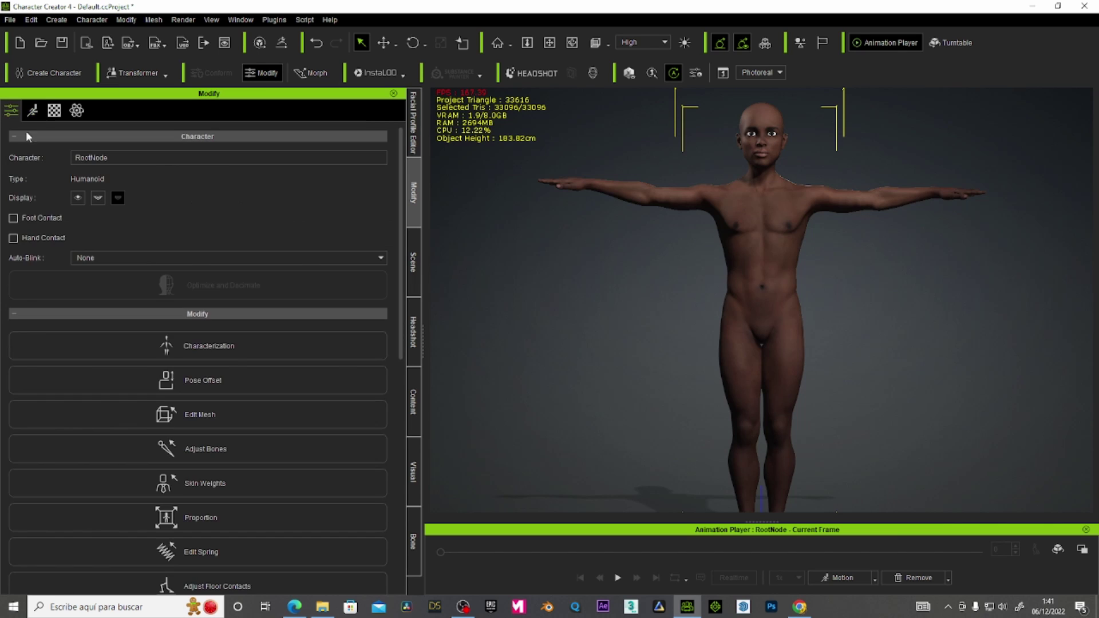
Open Characterization, set HumanIK to Off, and check both hands' bone mappings
{"action": "left_click", "coordinate": [197, 348]}
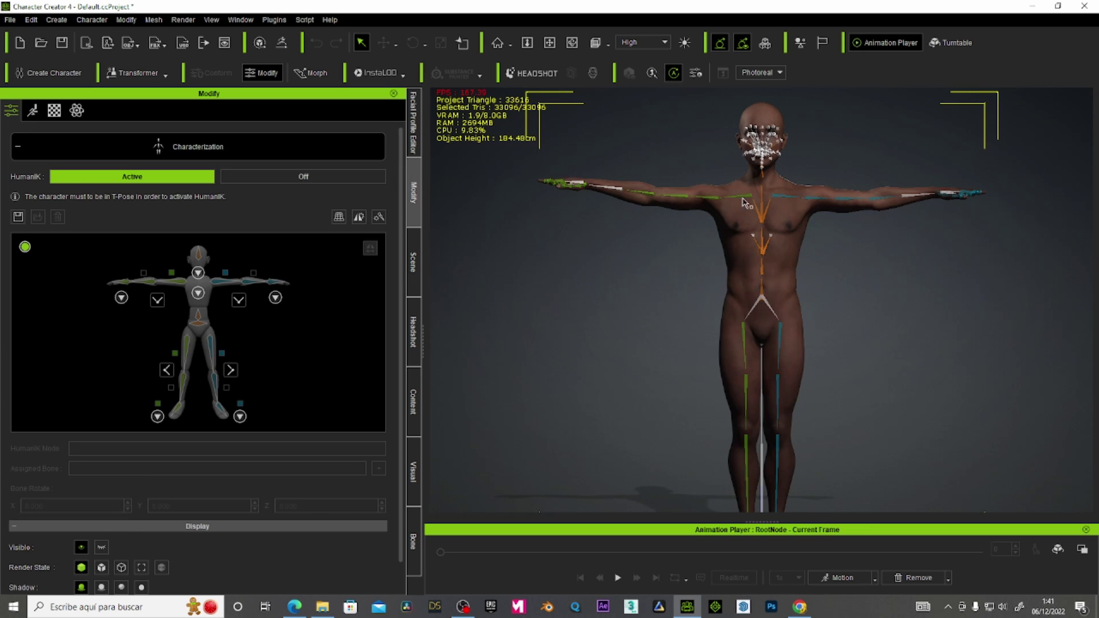
{"action": "left_click", "coordinate": [297, 178]}
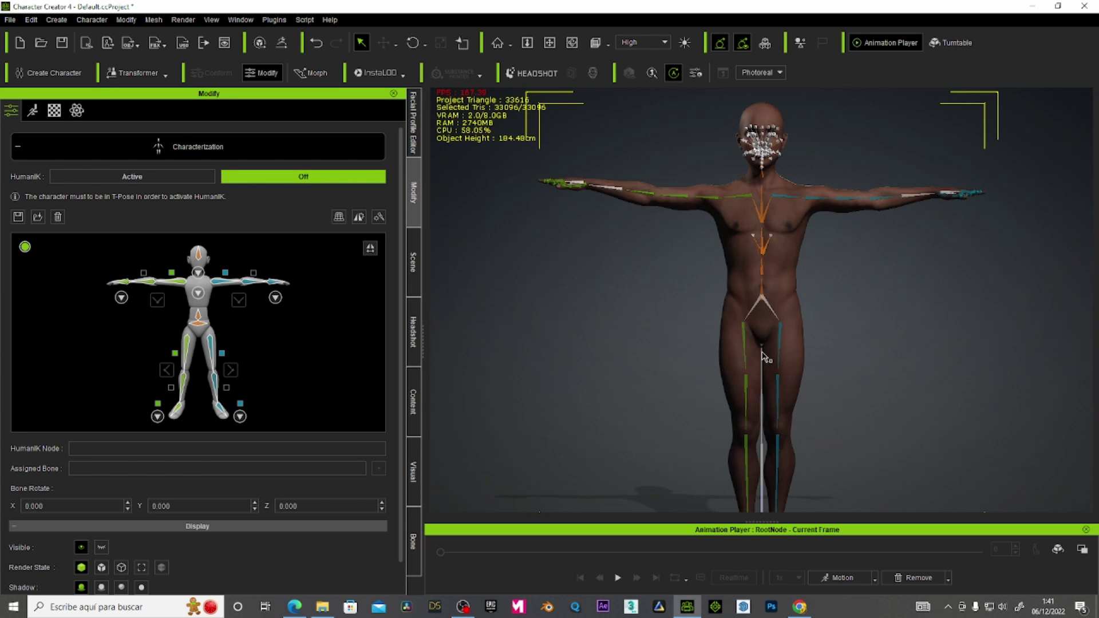
{"action": "left_click", "coordinate": [125, 297]}
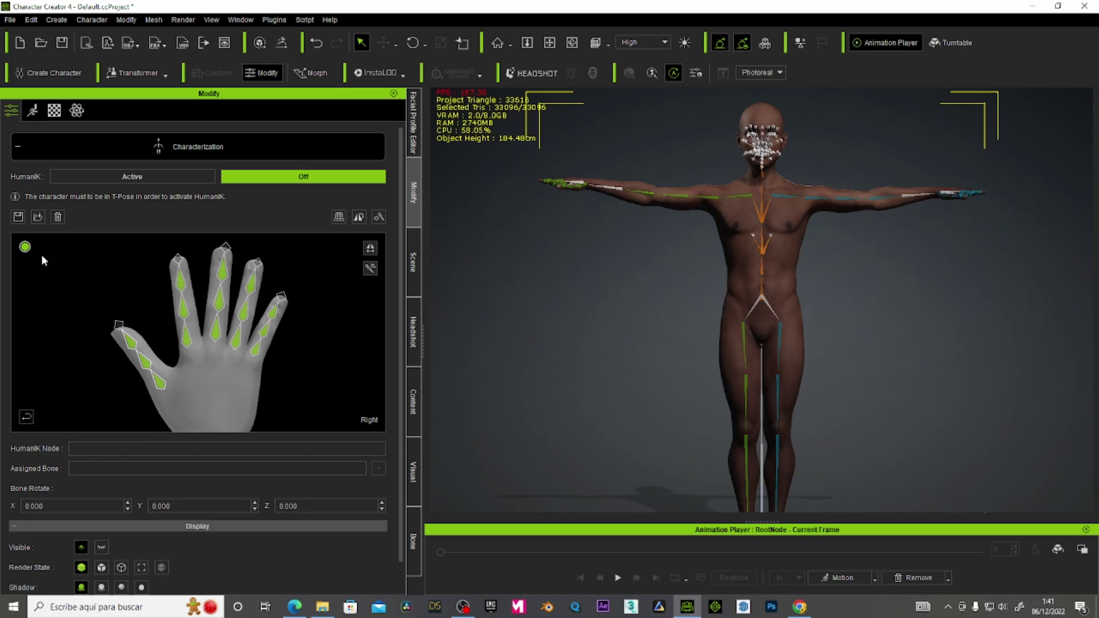
{"action": "left_click", "coordinate": [25, 418]}
{"action": "left_click", "coordinate": [274, 298]}
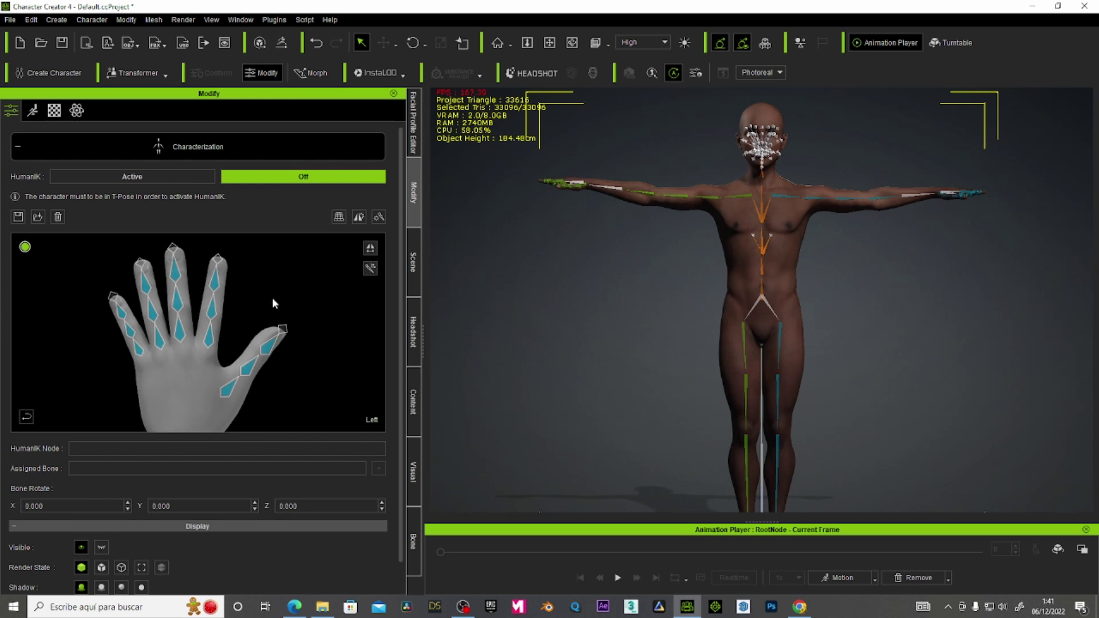
{"action": "left_click", "coordinate": [26, 417]}
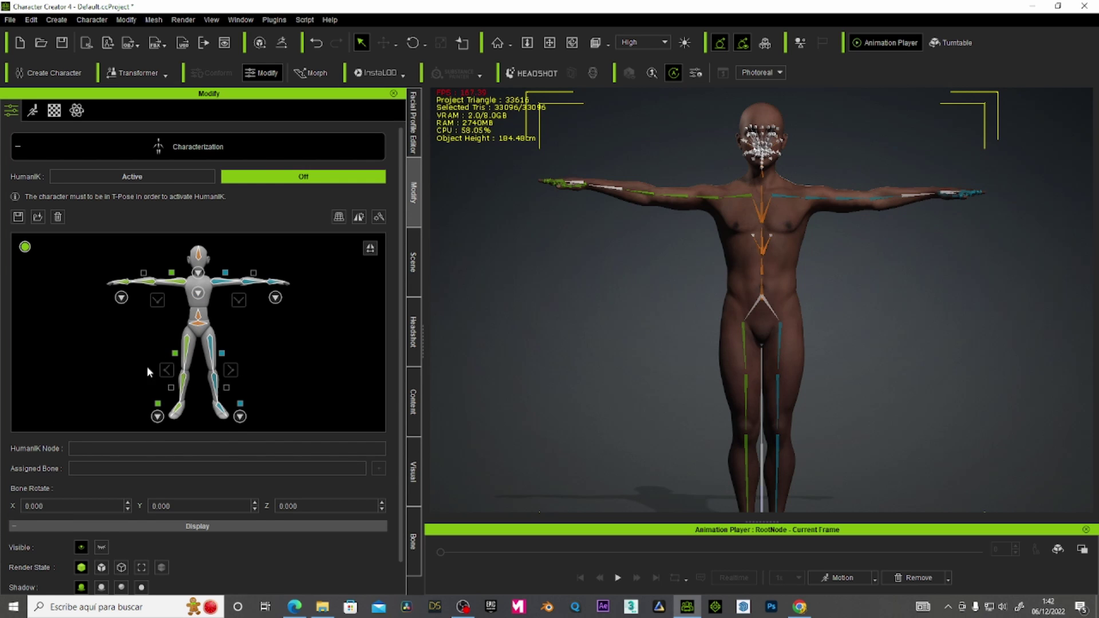
Check the spine and neck mappings, then set HumanIK to Active and close the panel
{"action": "left_click", "coordinate": [199, 296]}
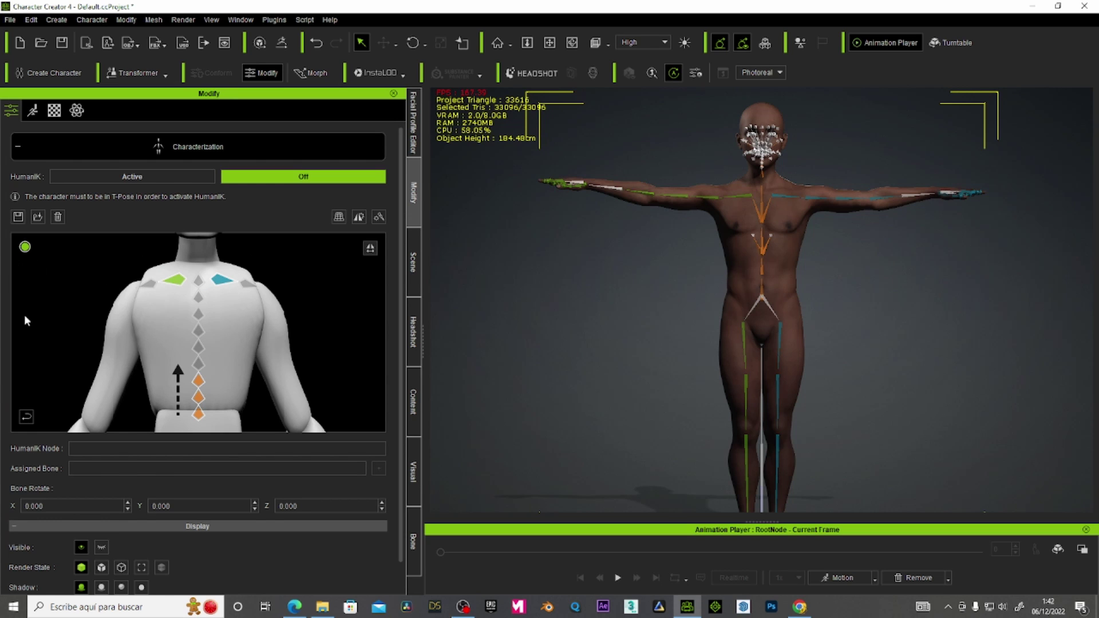
{"action": "left_click", "coordinate": [26, 418]}
{"action": "left_click", "coordinate": [199, 274]}
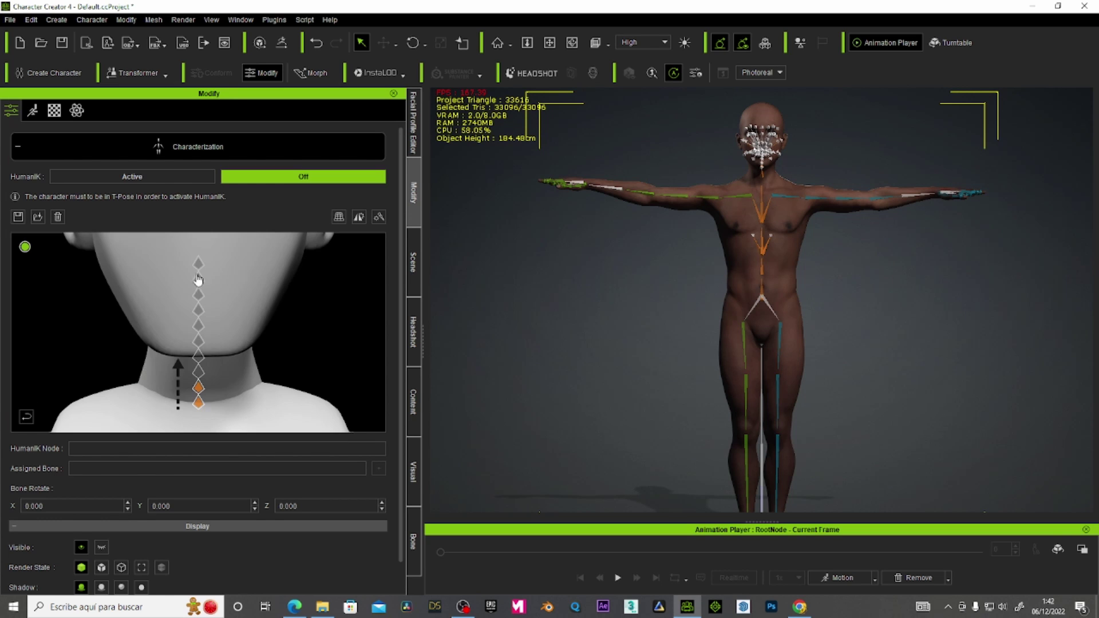
{"action": "left_click", "coordinate": [27, 418]}
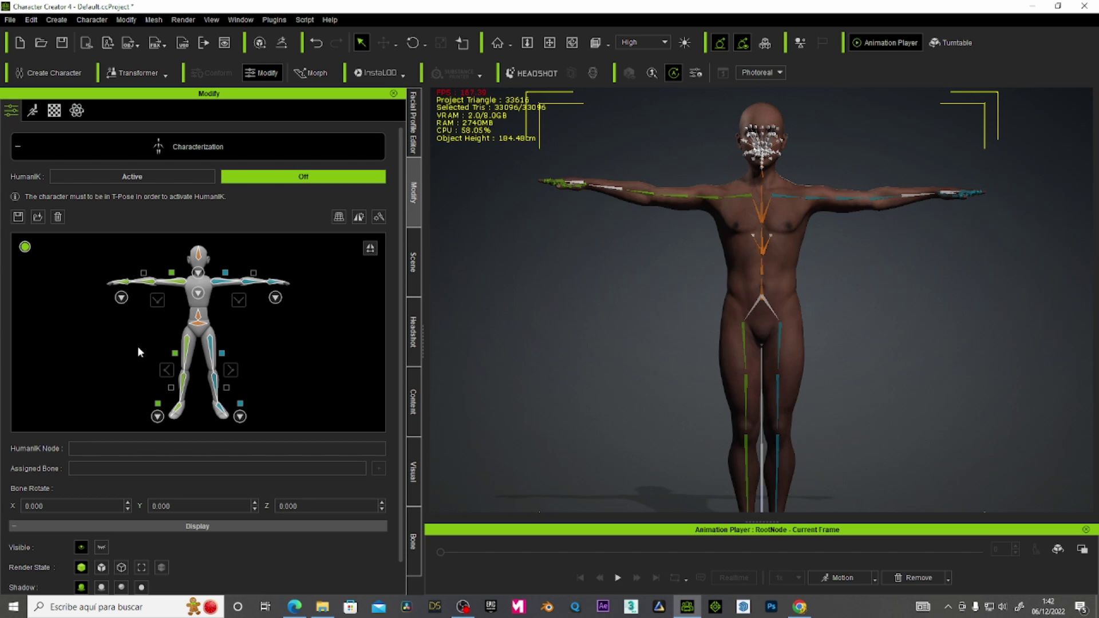
{"action": "left_click", "coordinate": [139, 178]}
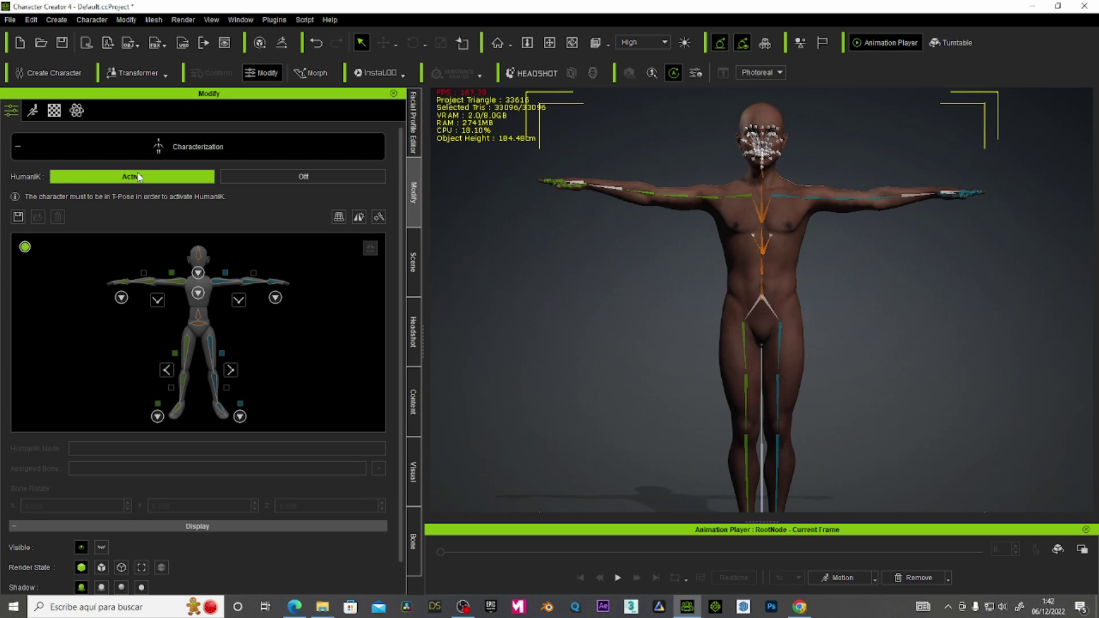
{"action": "left_click", "coordinate": [207, 150]}
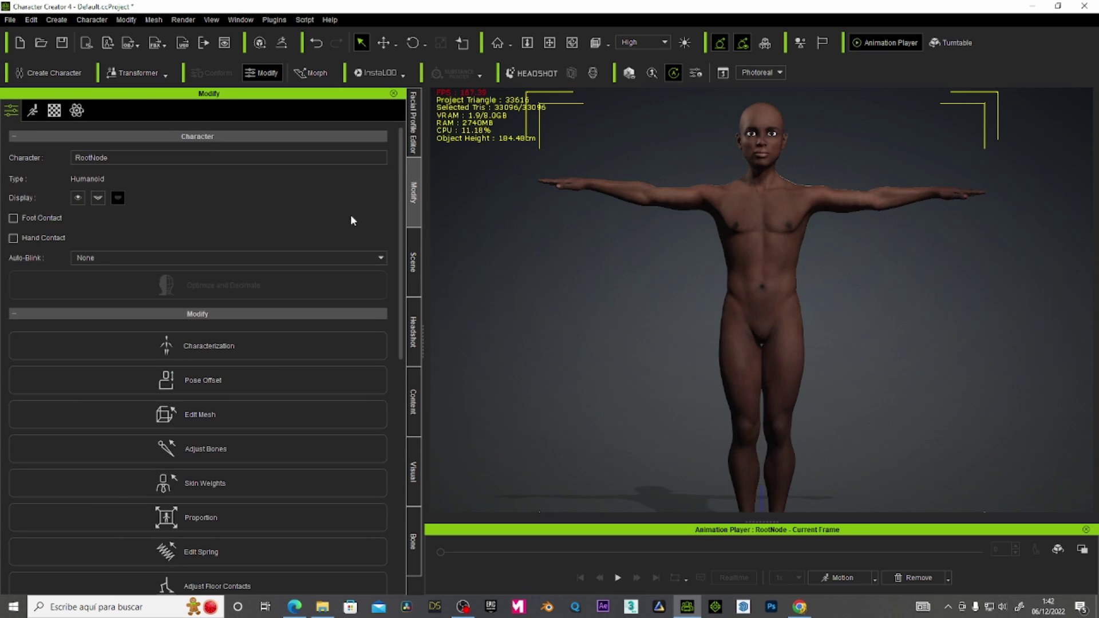
Apply the Calibration > Body Rig > Full Body motion to Ade and play it
{"action": "left_click", "coordinate": [877, 579]}
{"action": "mouse_move", "coordinate": [846, 483]}
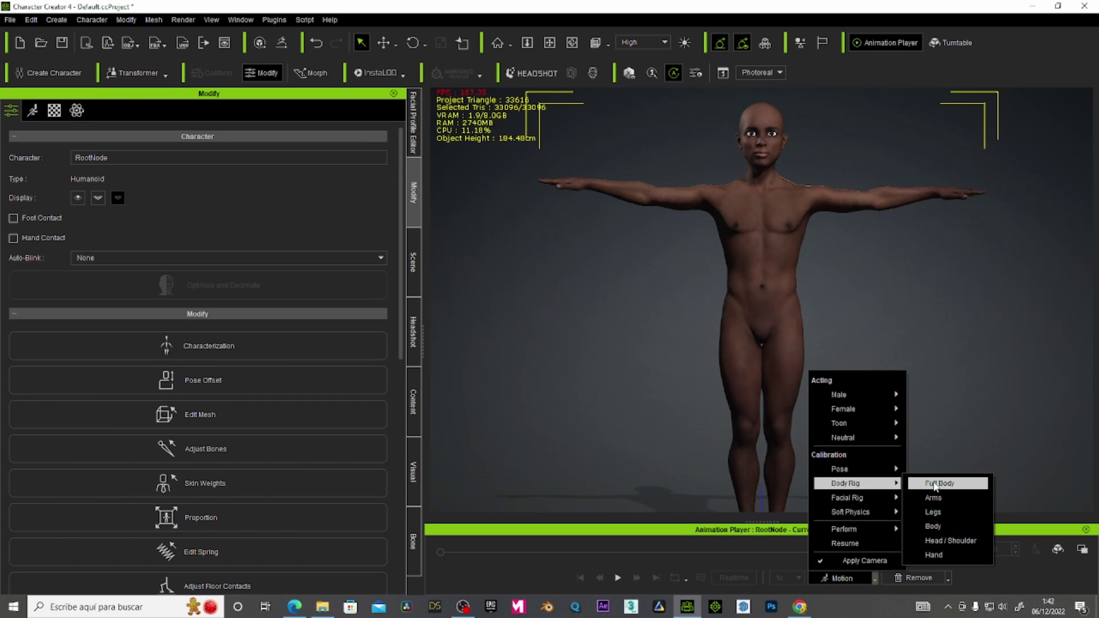
{"action": "left_click", "coordinate": [934, 485]}
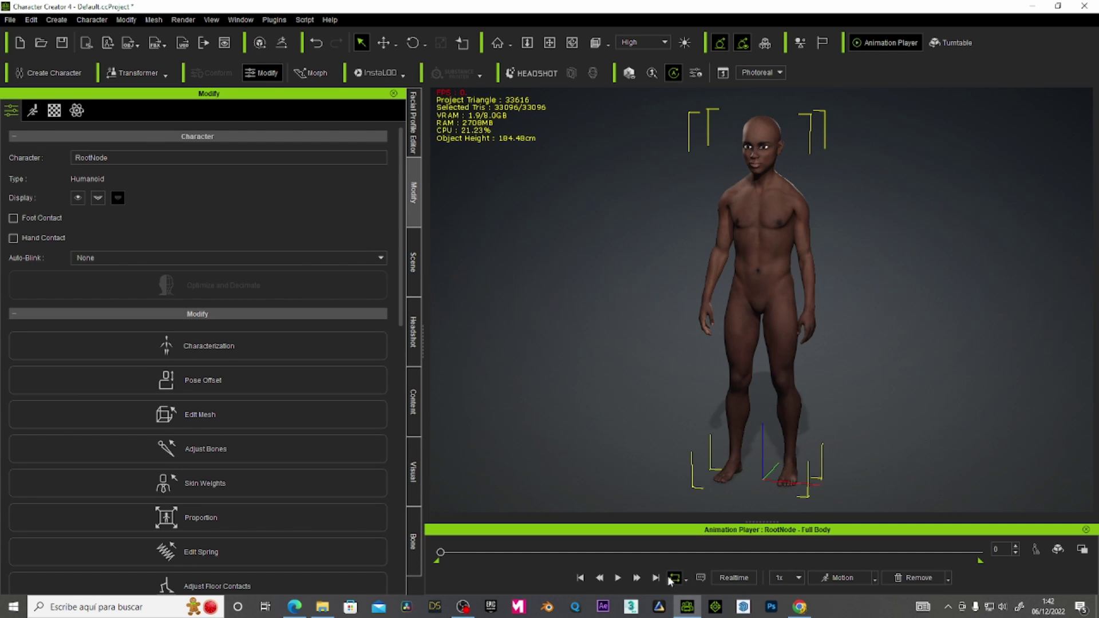
{"action": "left_click", "coordinate": [619, 578]}
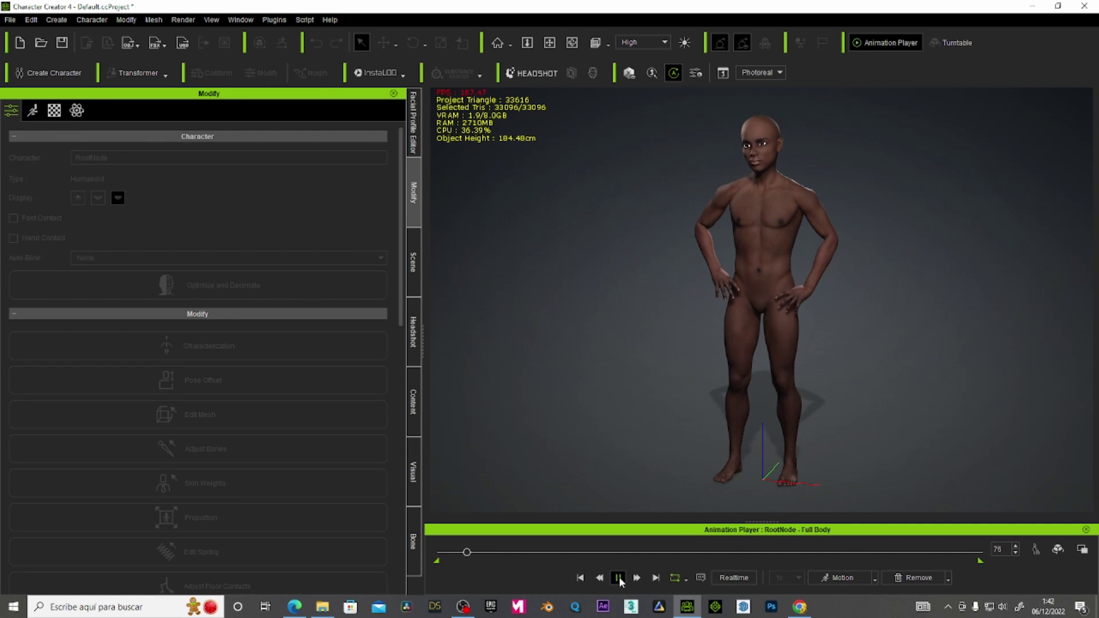